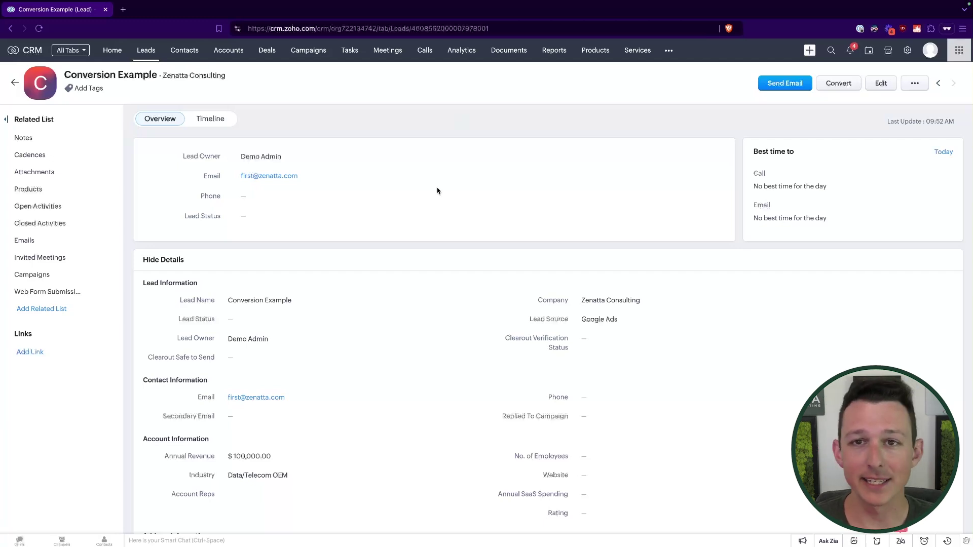
- Open the Leads module's Lead Conversion Mapping through Setup, Modules and Fields
scroll(436, 193, down, 2)
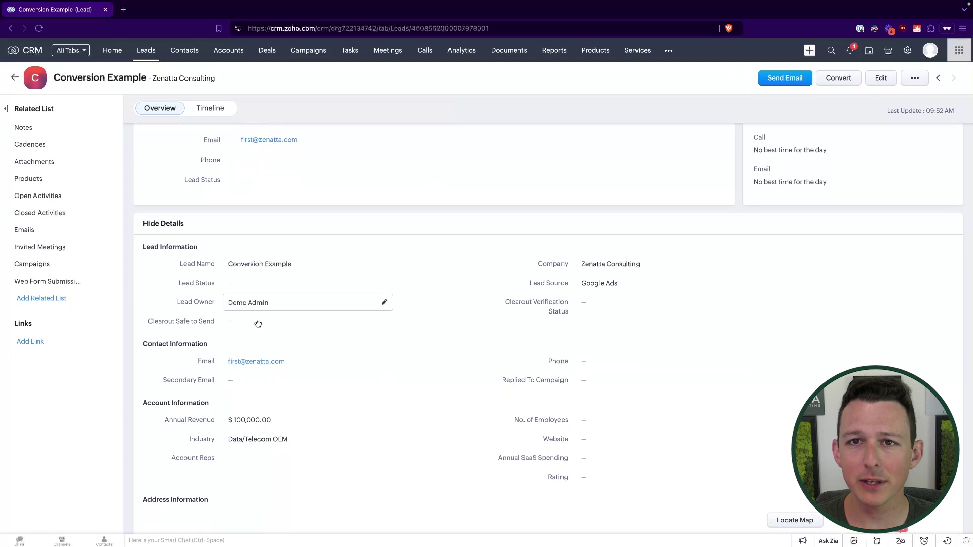
scroll(446, 302, down, 3)
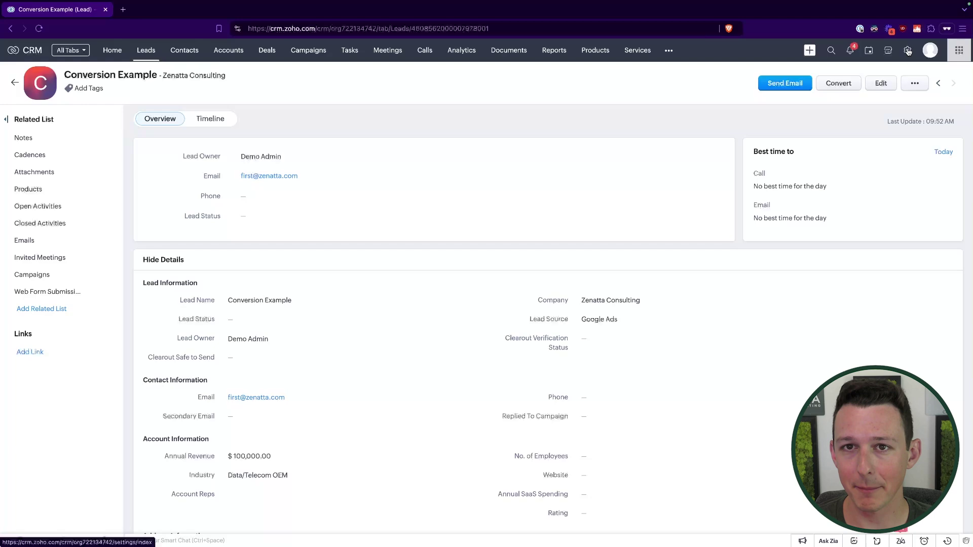
click(908, 51)
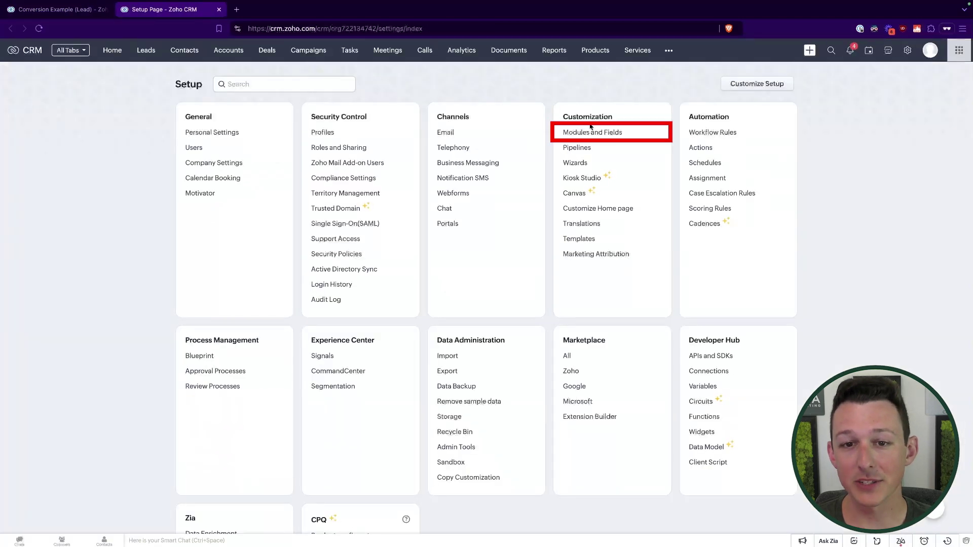
click(591, 133)
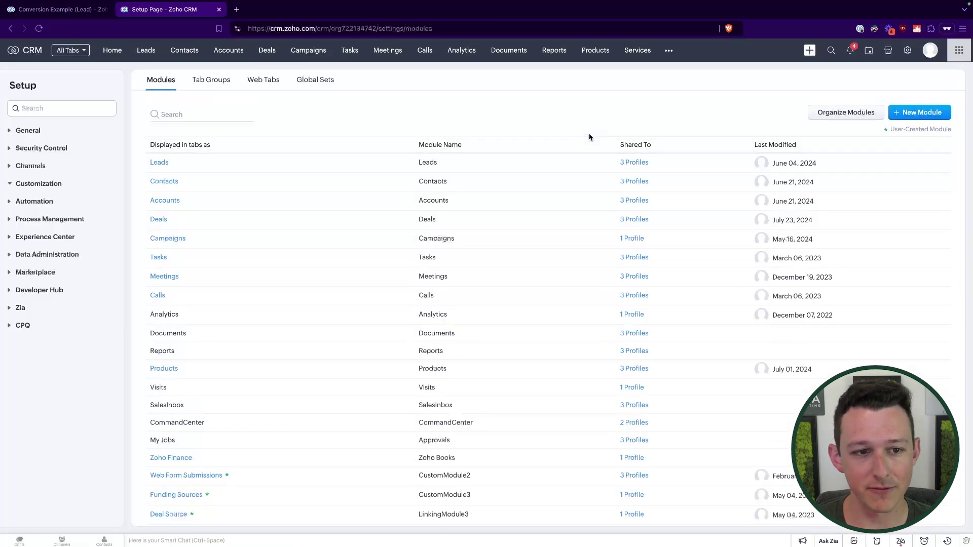
click(180, 163)
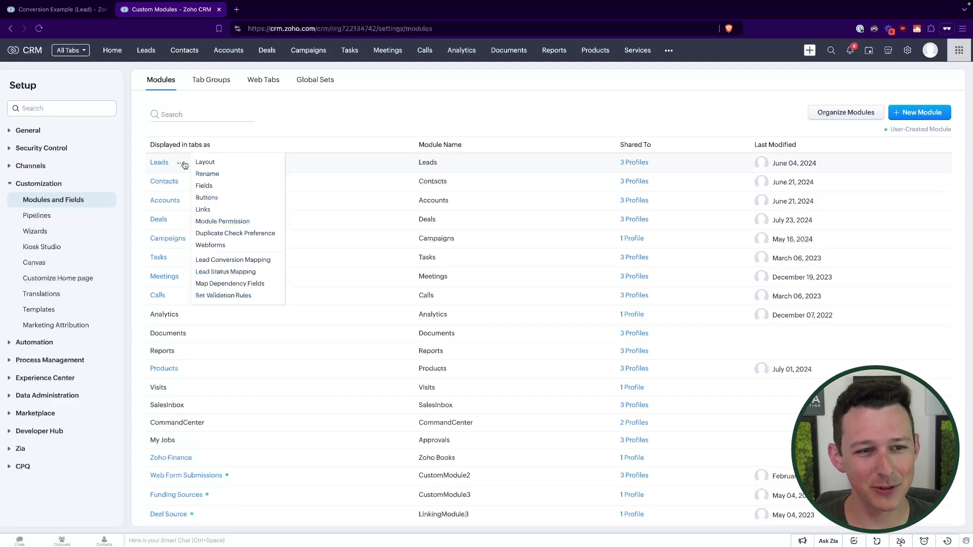
click(226, 260)
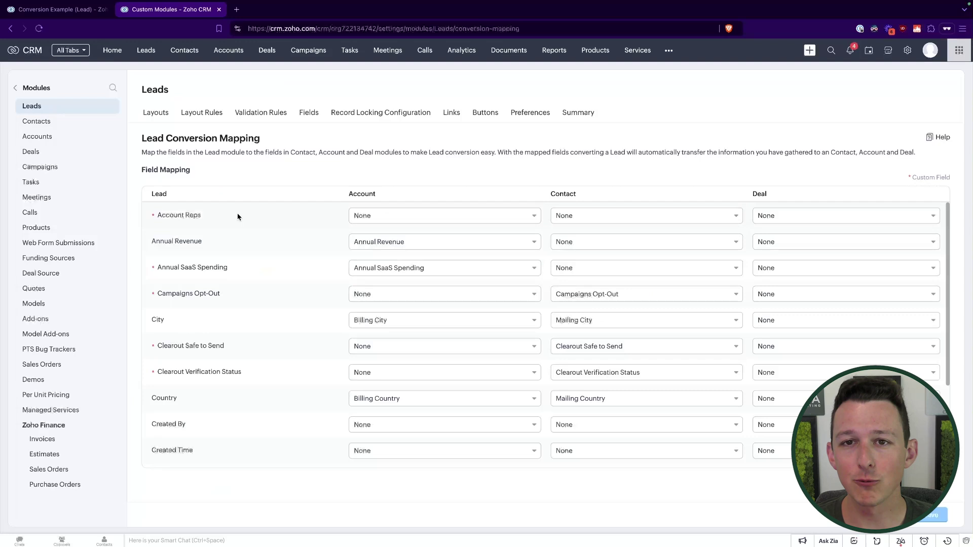
drag(151, 194, 181, 194)
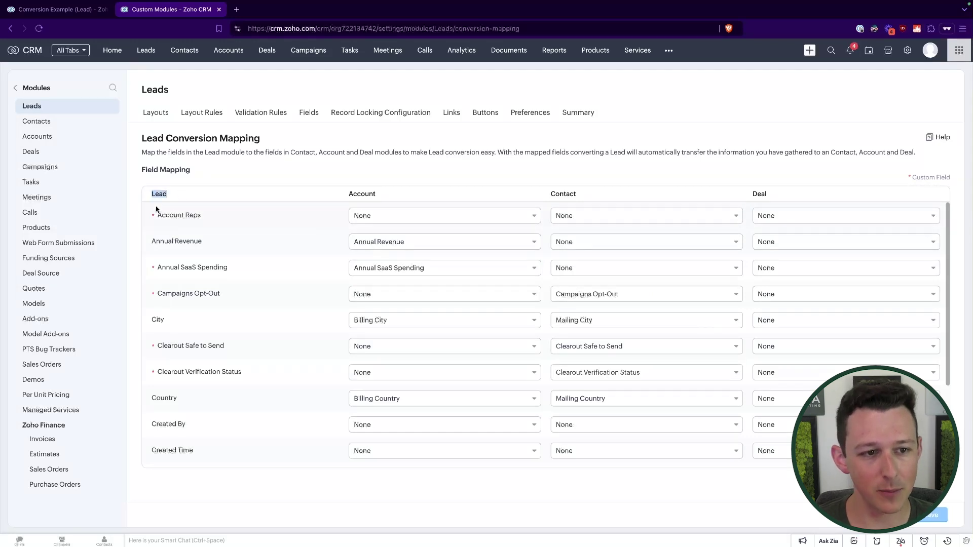
click(169, 214)
drag(238, 213, 225, 244)
click(225, 244)
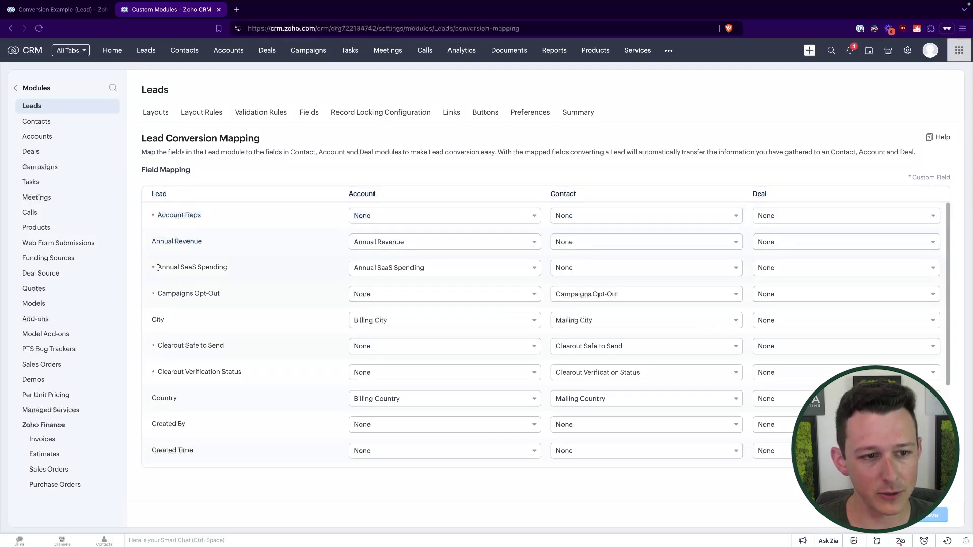
drag(158, 268, 250, 272)
drag(161, 293, 236, 296)
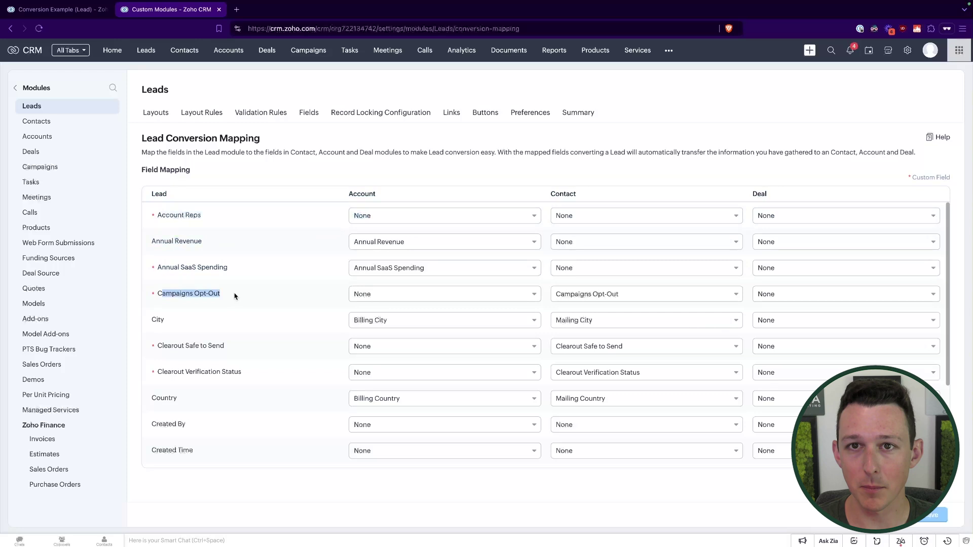
click(391, 164)
drag(349, 194, 431, 197)
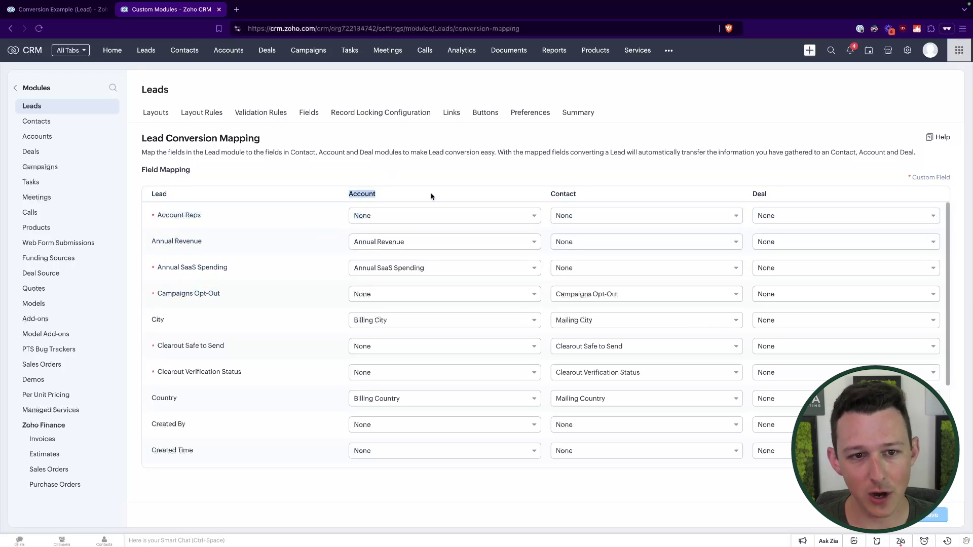
drag(536, 197, 638, 195)
drag(745, 198, 815, 198)
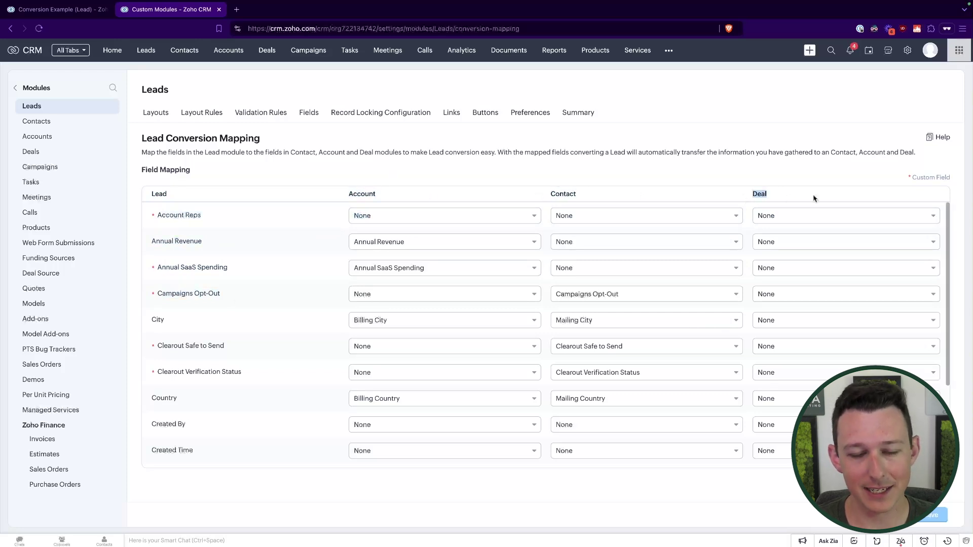
click(802, 148)
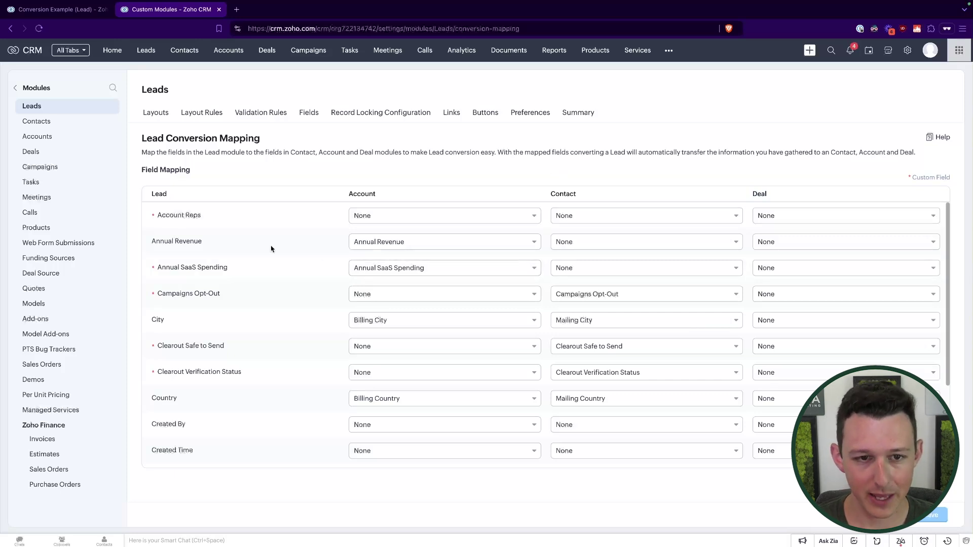
scroll(318, 237, down, 1)
scroll(318, 238, up, 1)
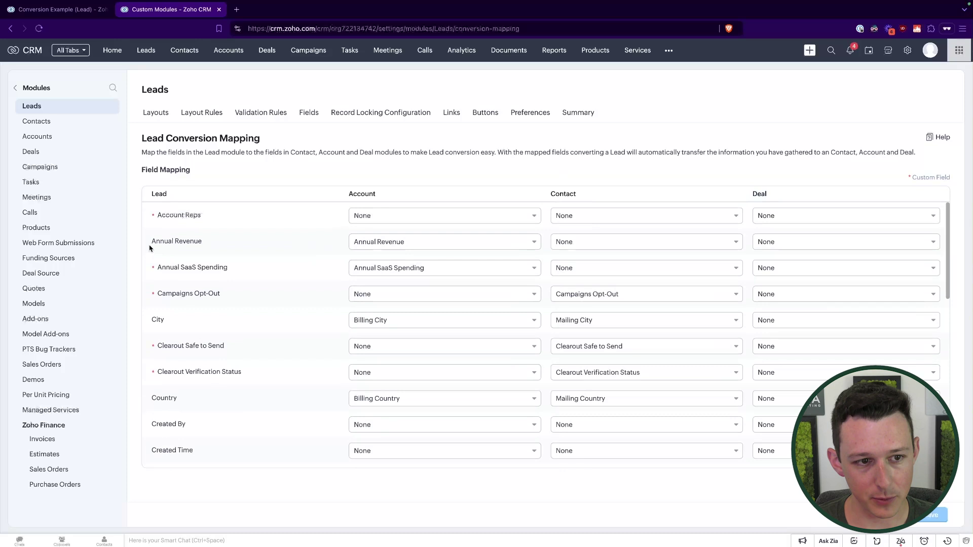
drag(150, 245, 223, 247)
click(223, 247)
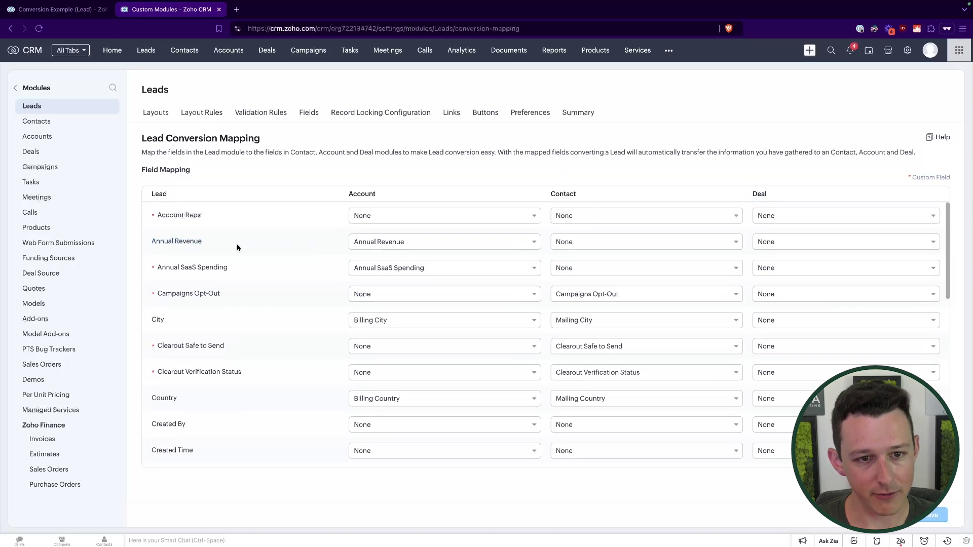
click(412, 245)
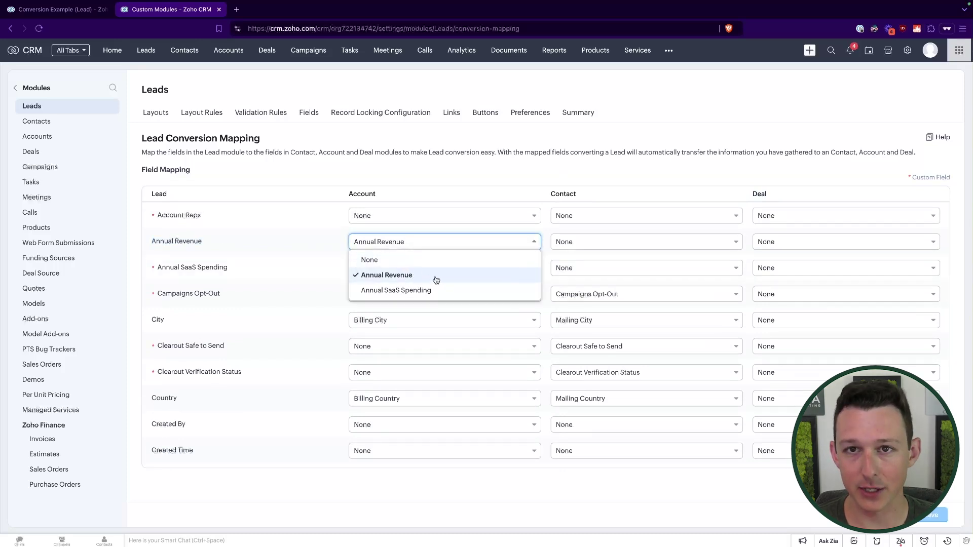
click(425, 159)
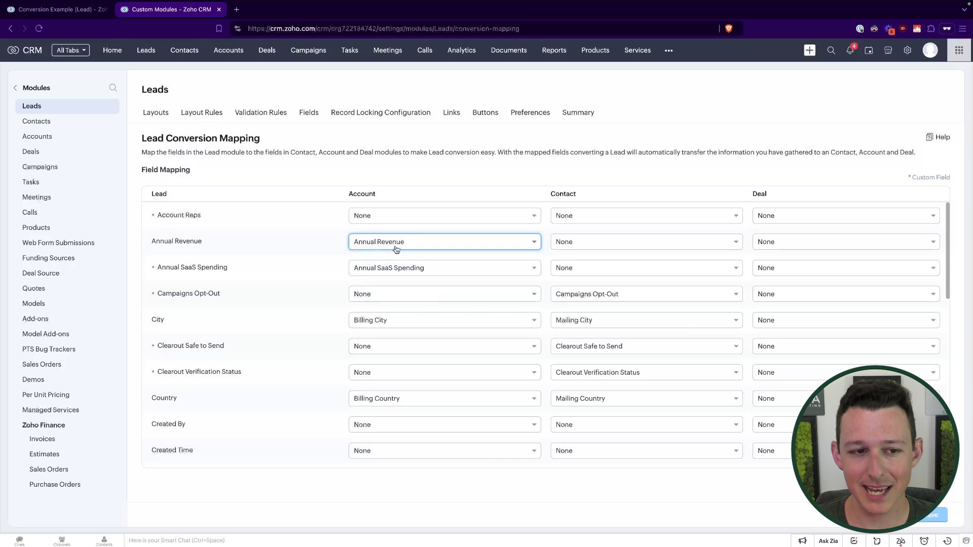
click(175, 251)
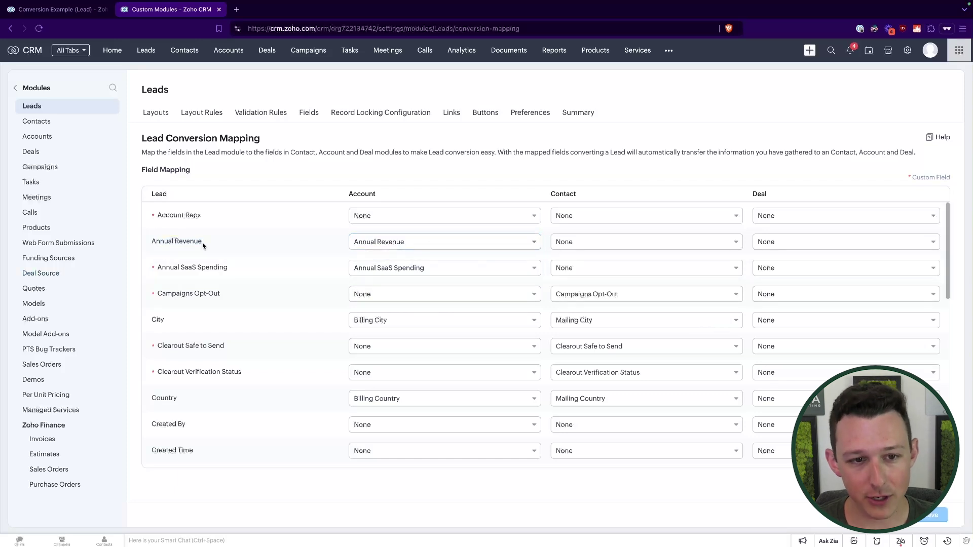
click(407, 248)
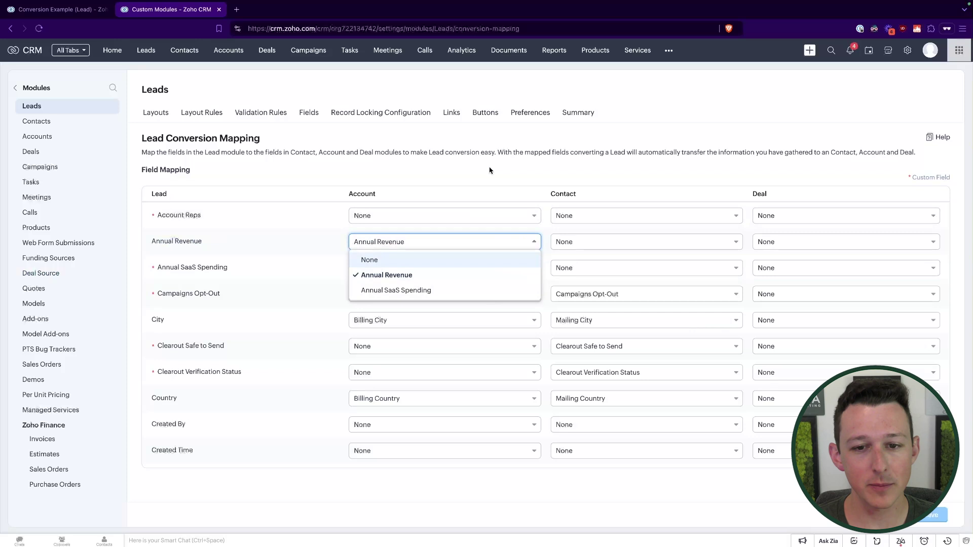
click(491, 170)
click(616, 247)
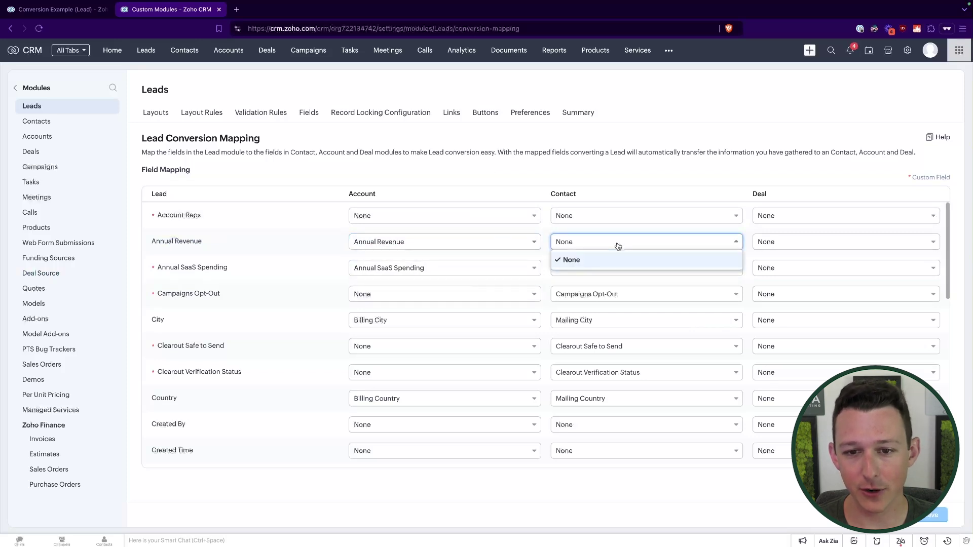
click(787, 245)
click(609, 247)
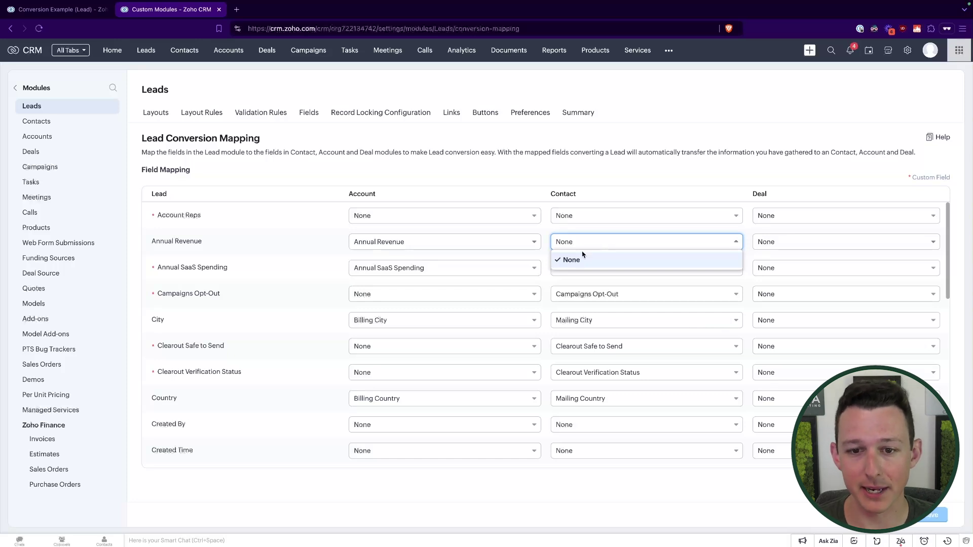
click(696, 163)
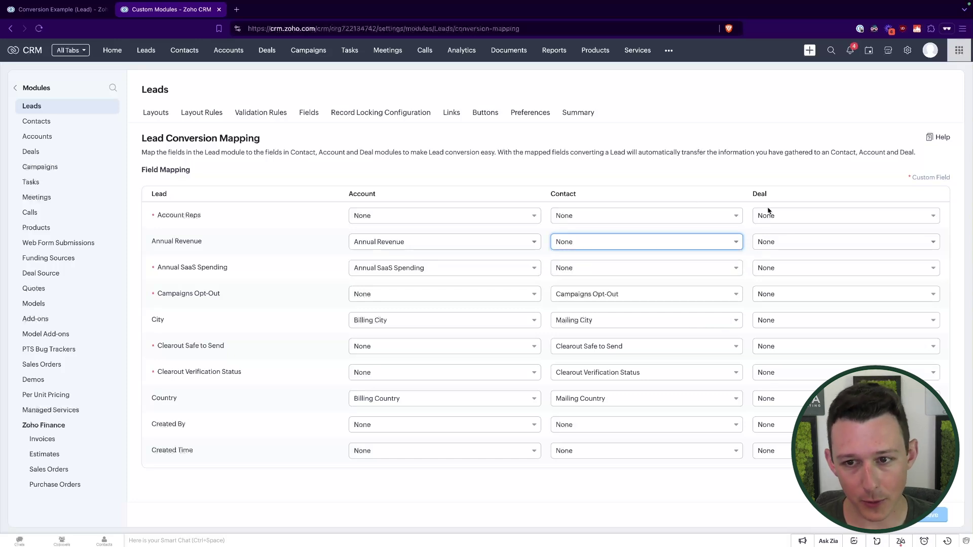
click(780, 242)
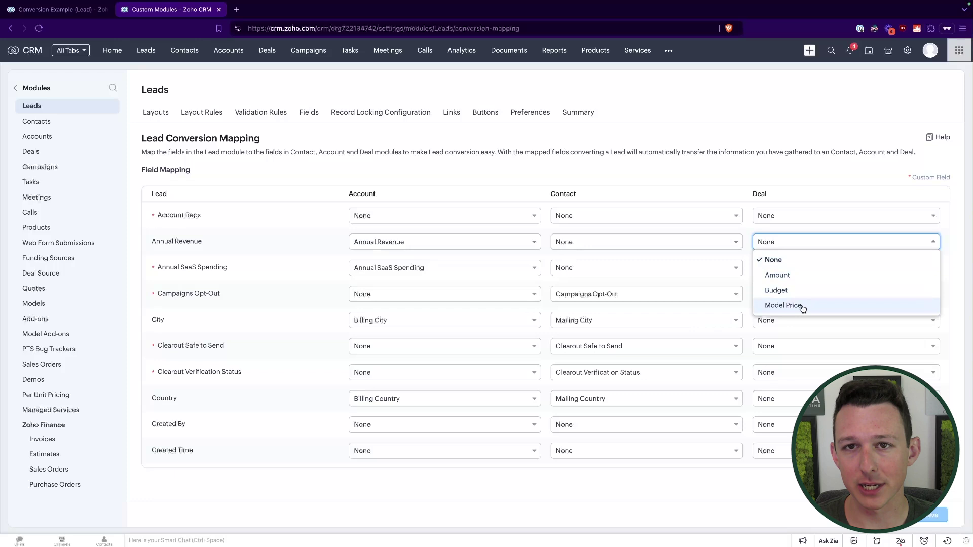
click(768, 172)
drag(198, 235, 146, 245)
click(152, 243)
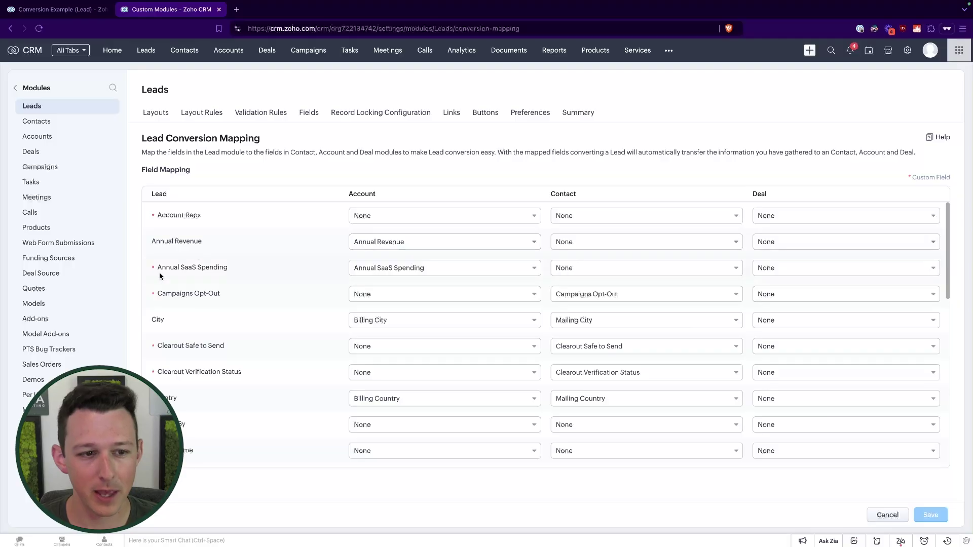
drag(157, 267, 228, 271)
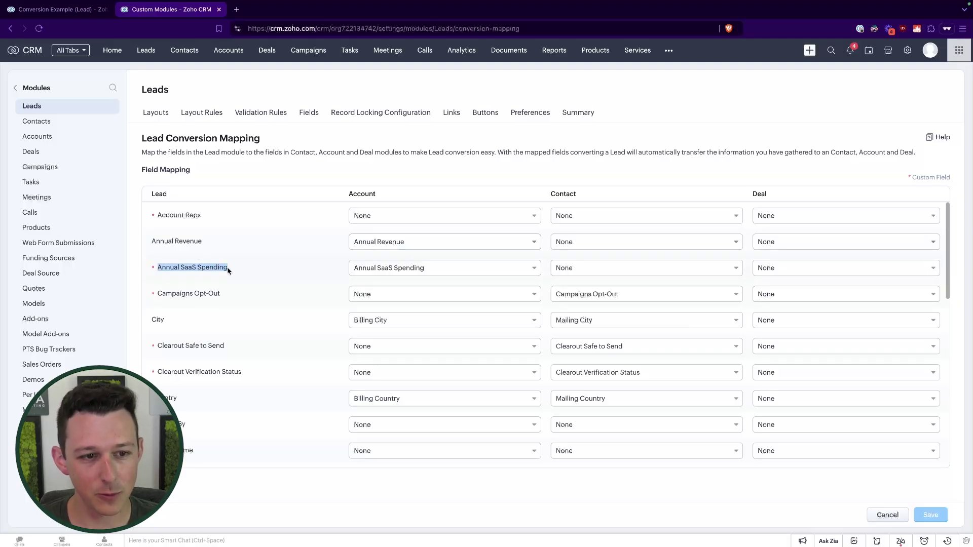
click(782, 266)
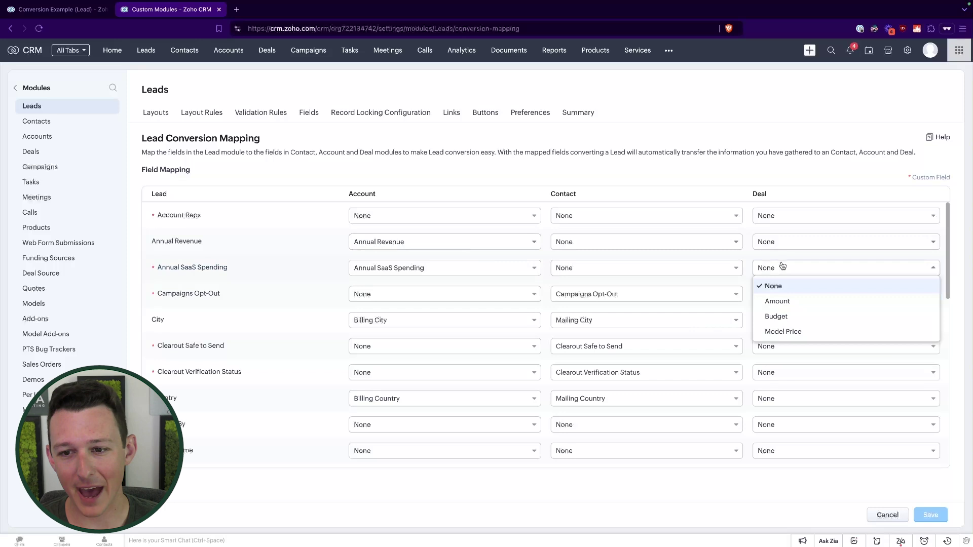
click(777, 316)
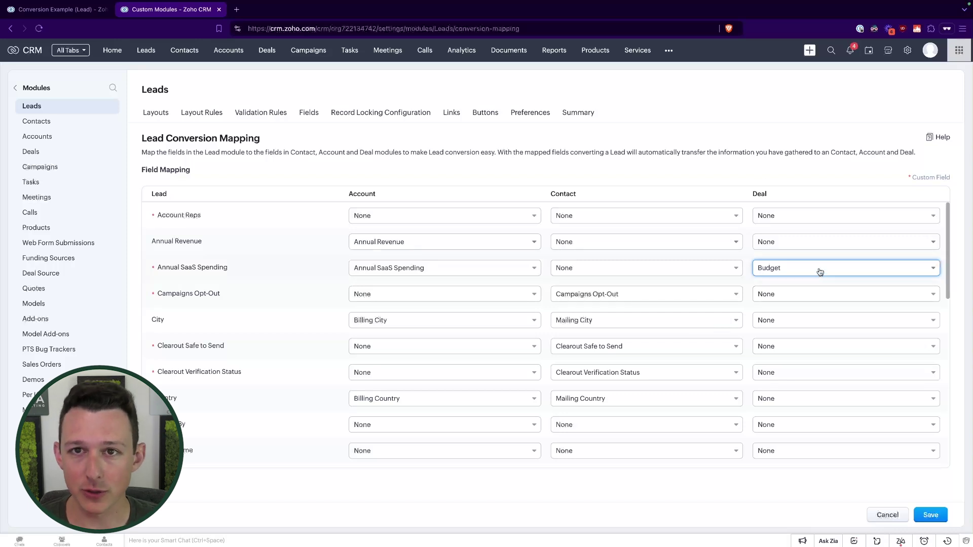
click(801, 270)
click(800, 286)
scroll(660, 268, down, 3)
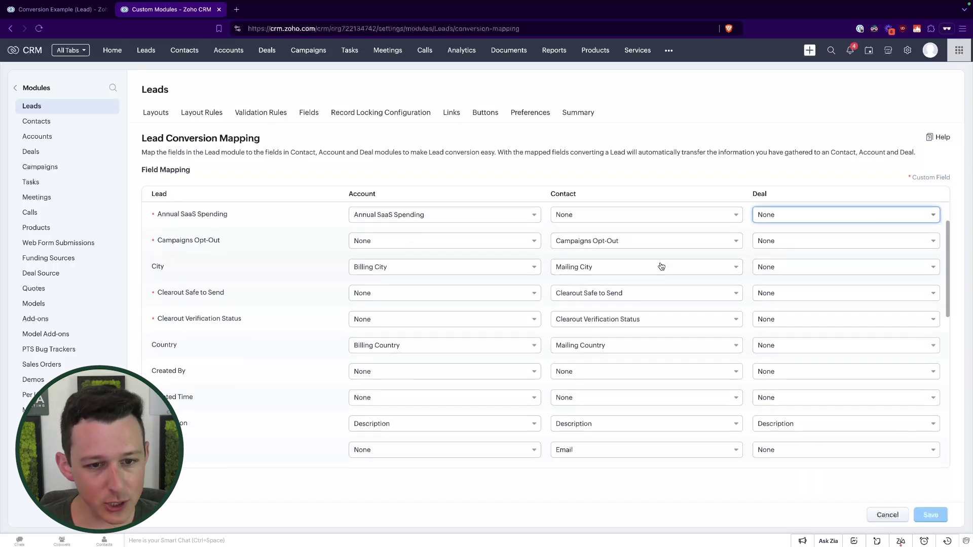
scroll(661, 266, down, 2)
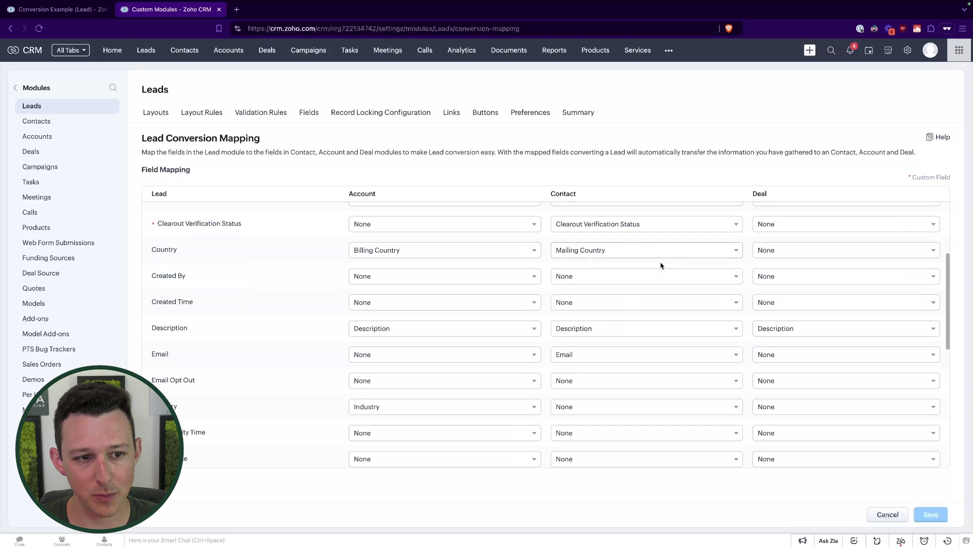
scroll(422, 282, up, 3)
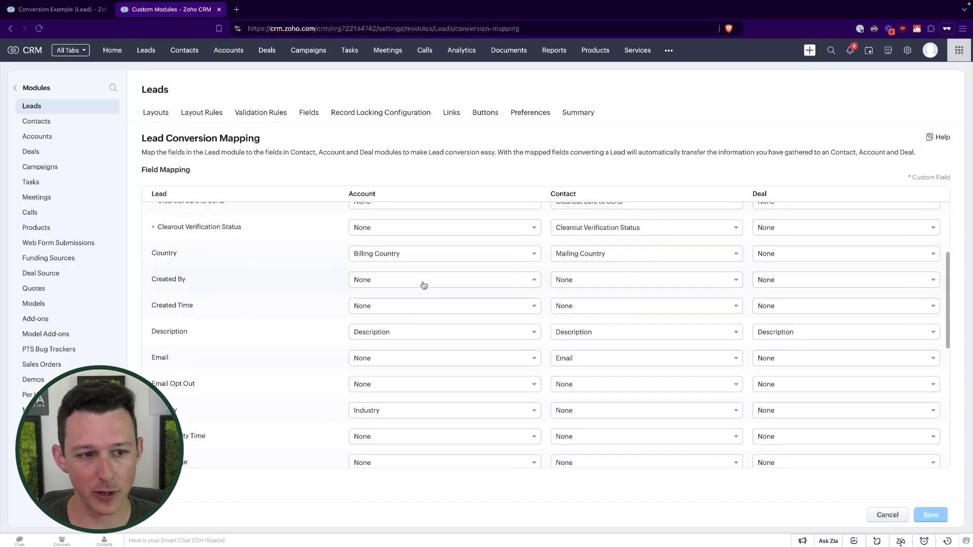
click(423, 264)
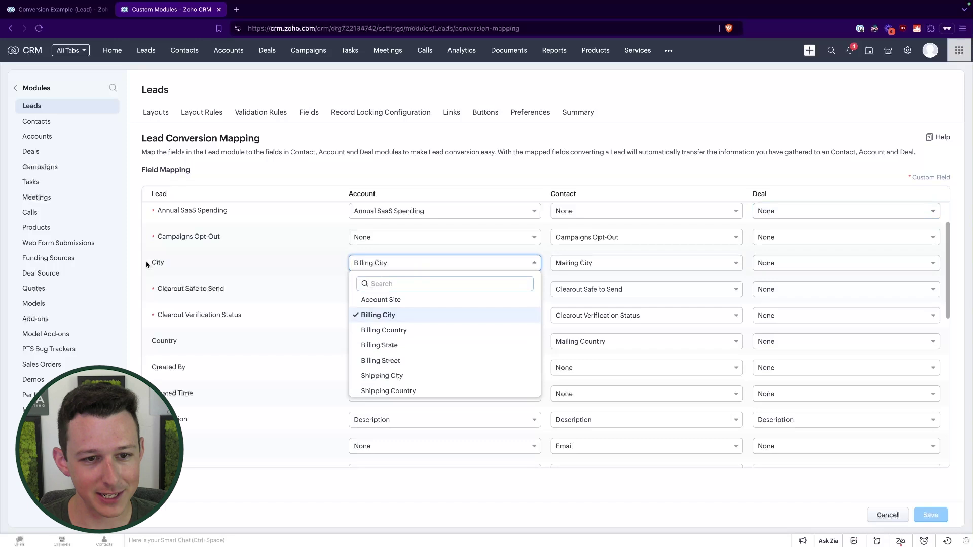
click(550, 274)
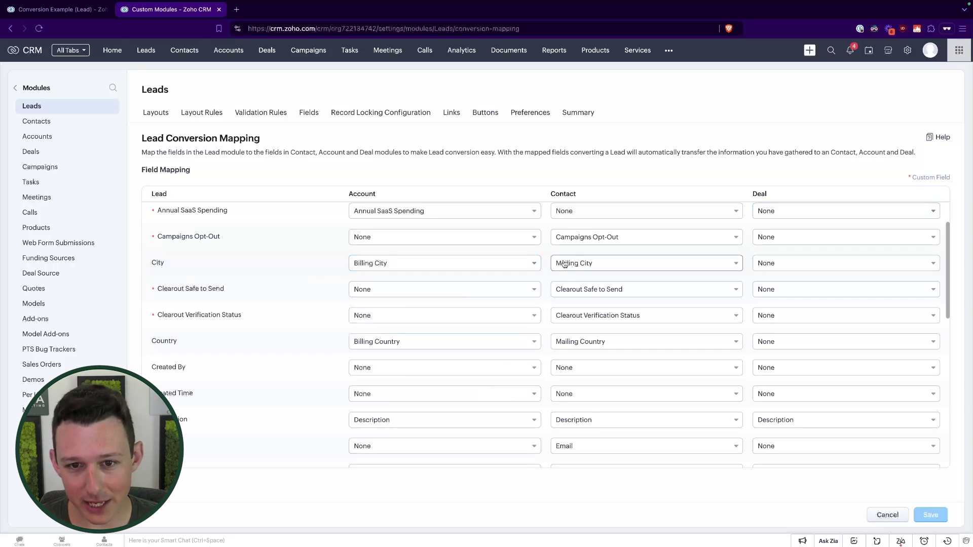
click(493, 268)
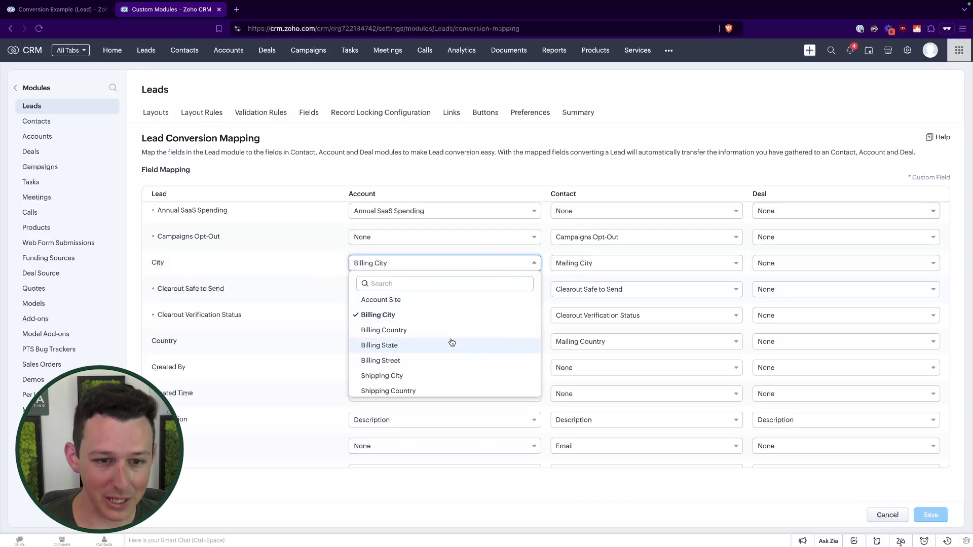
scroll(452, 342, down, 2)
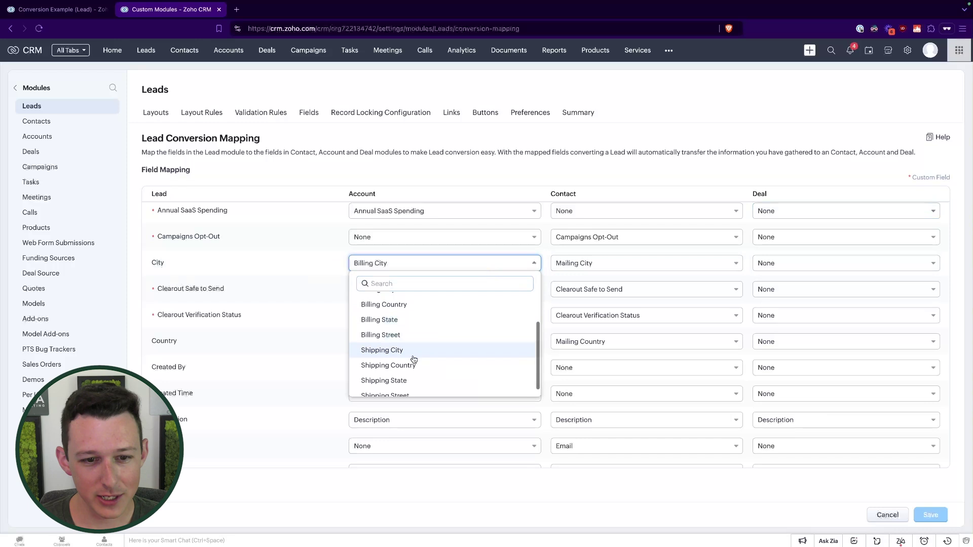
click(407, 350)
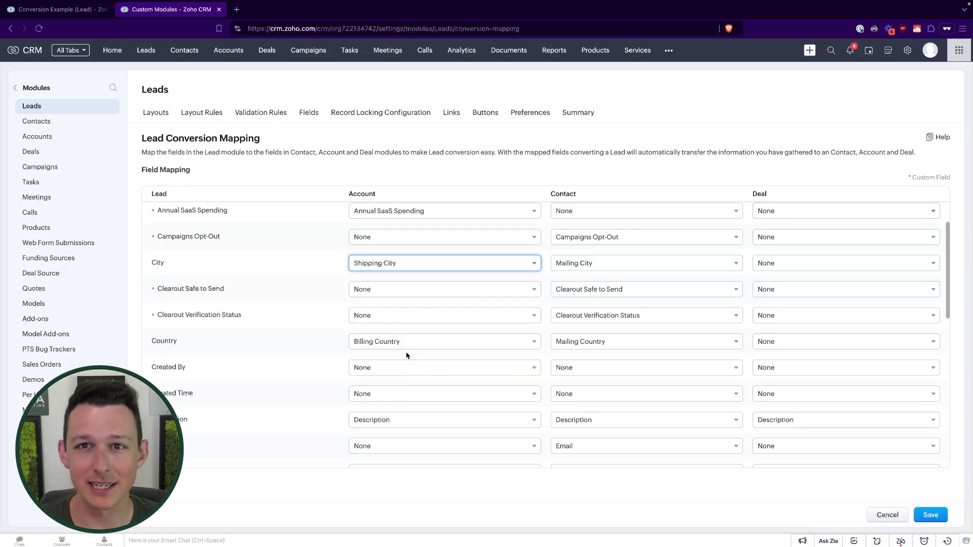
click(437, 266)
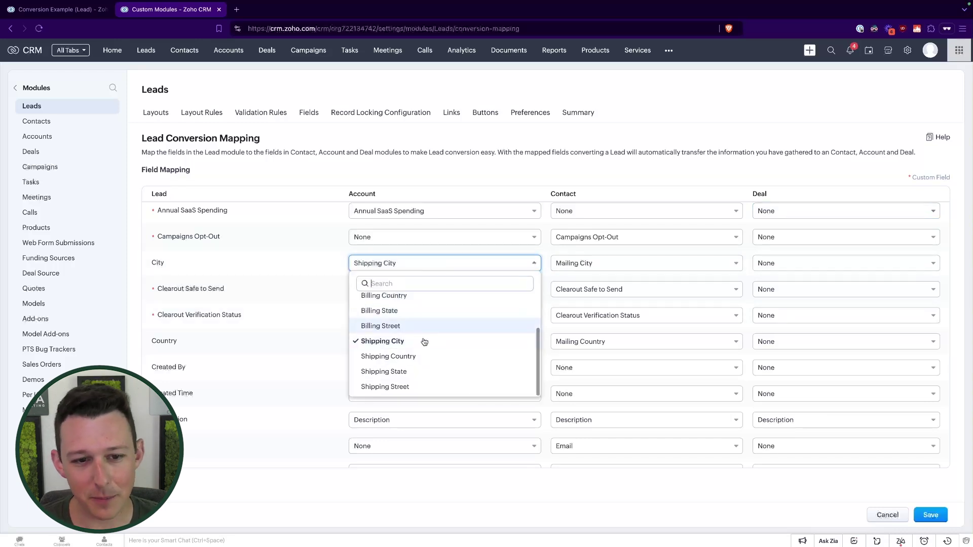
scroll(426, 312, up, 1)
click(422, 317)
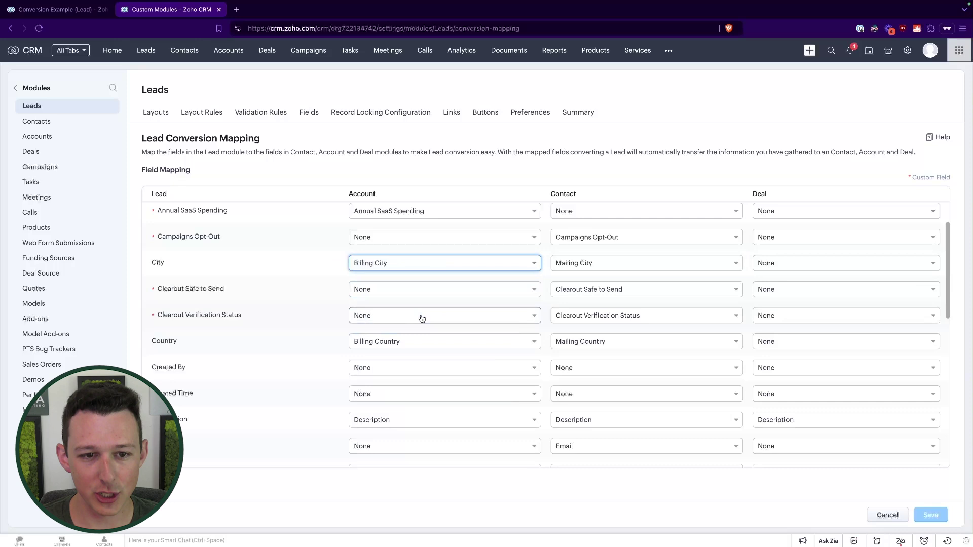
scroll(422, 318, down, 3)
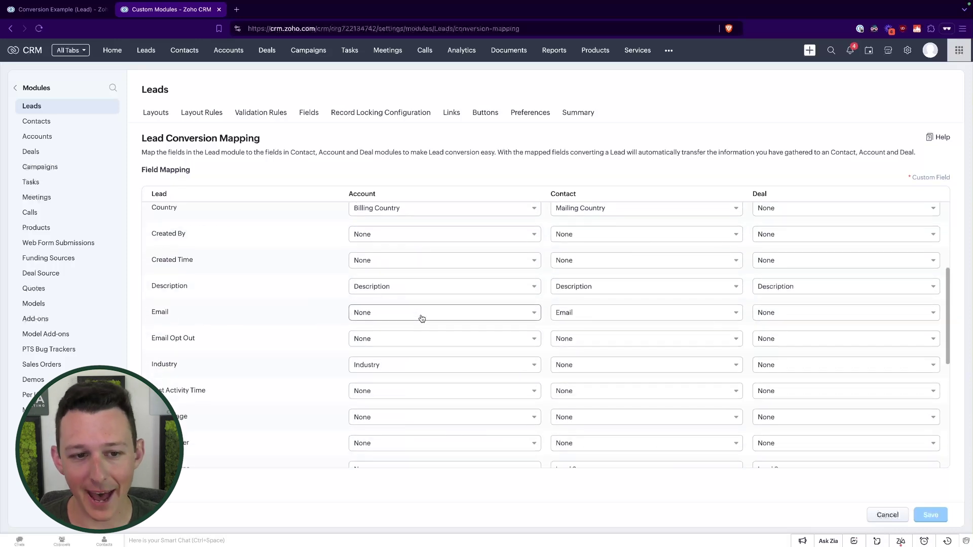
scroll(421, 318, down, 3)
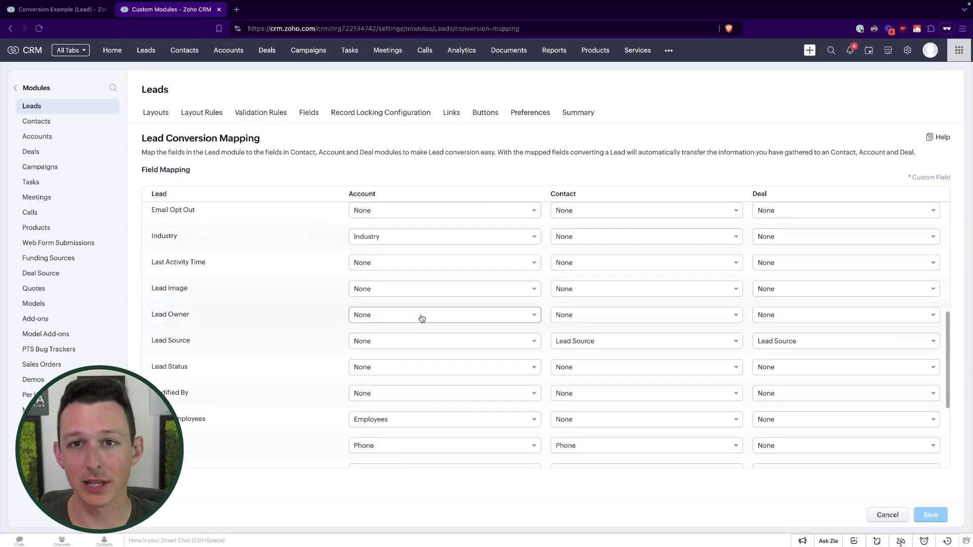
scroll(422, 317, down, 2)
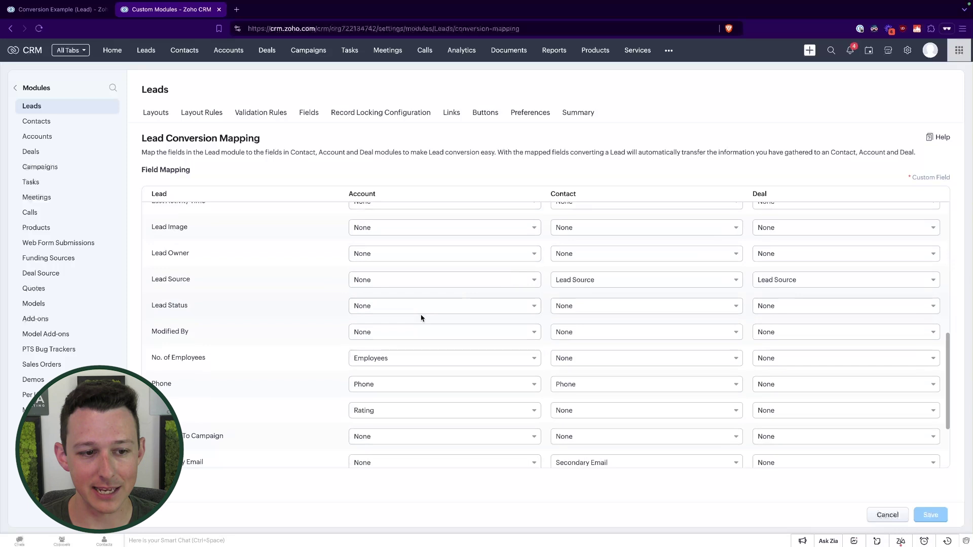
scroll(422, 319, up, 10)
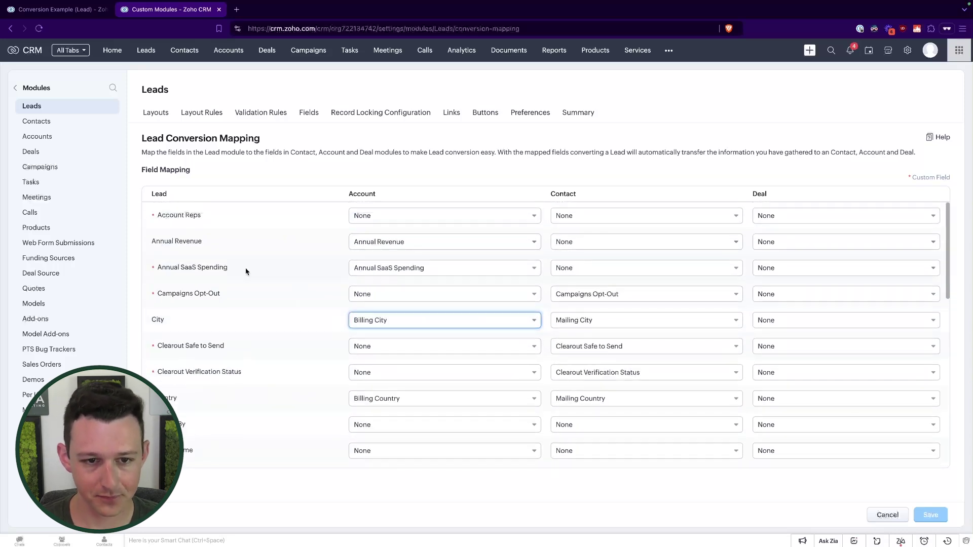
triple_click(224, 267)
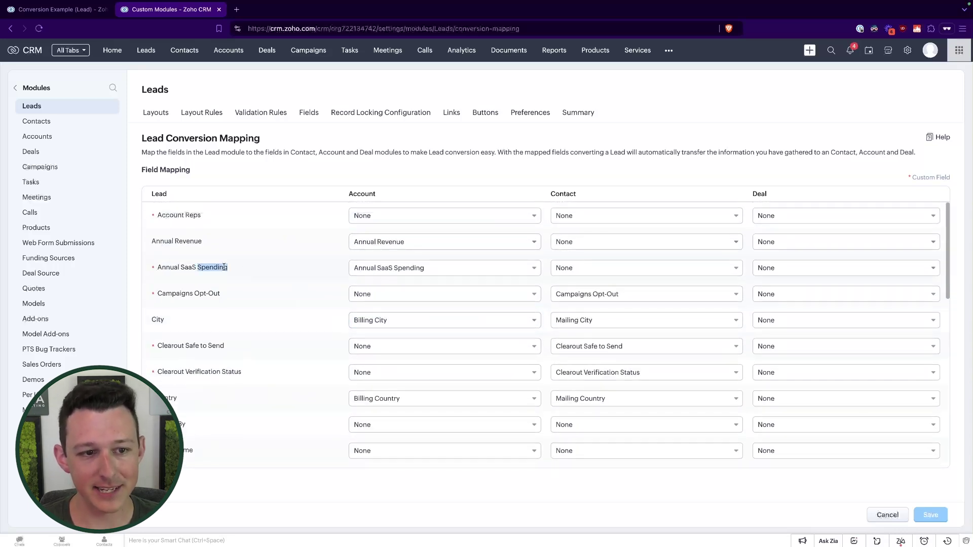
click(783, 270)
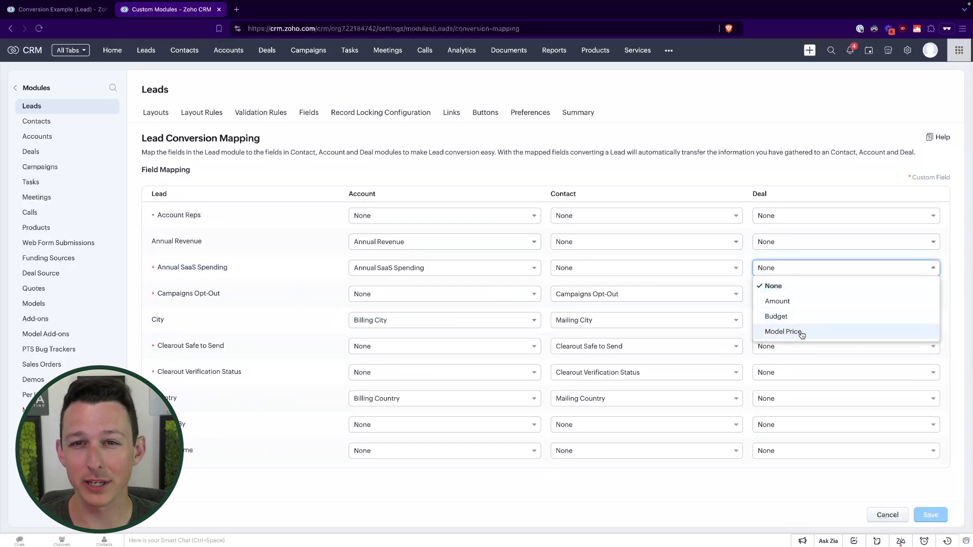
click(698, 196)
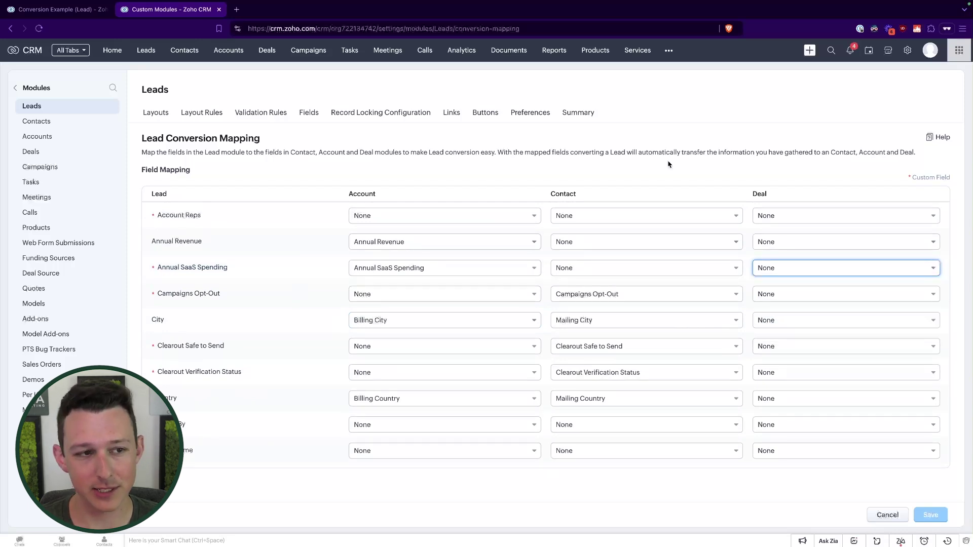
- Add a Currency field labelled 'Annual Software Spending' to the Deals Standard layout
click(31, 152)
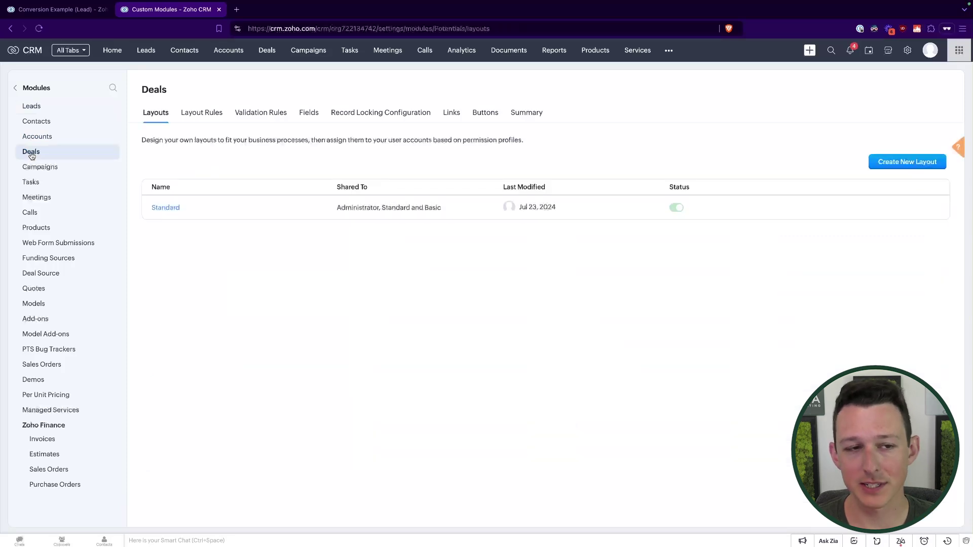
click(165, 208)
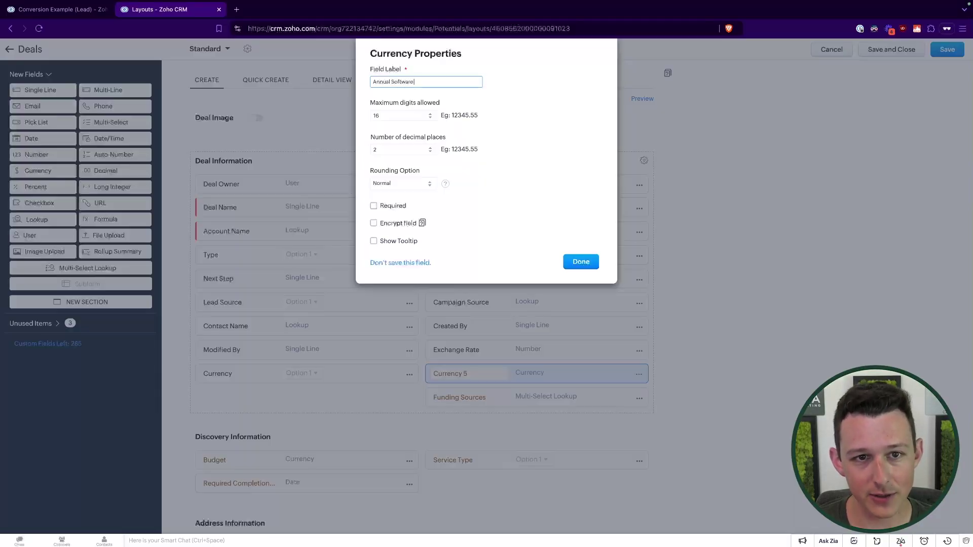
text(Spending)
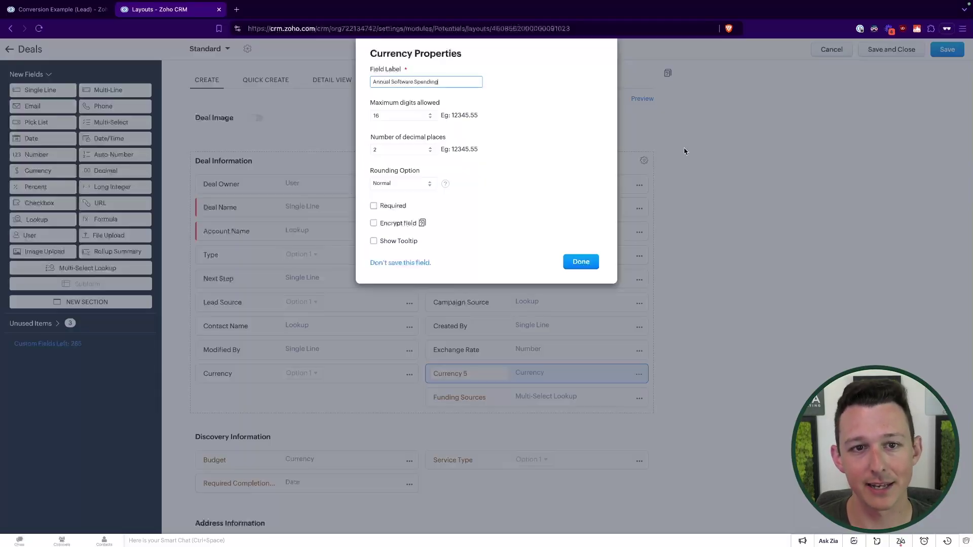
click(573, 158)
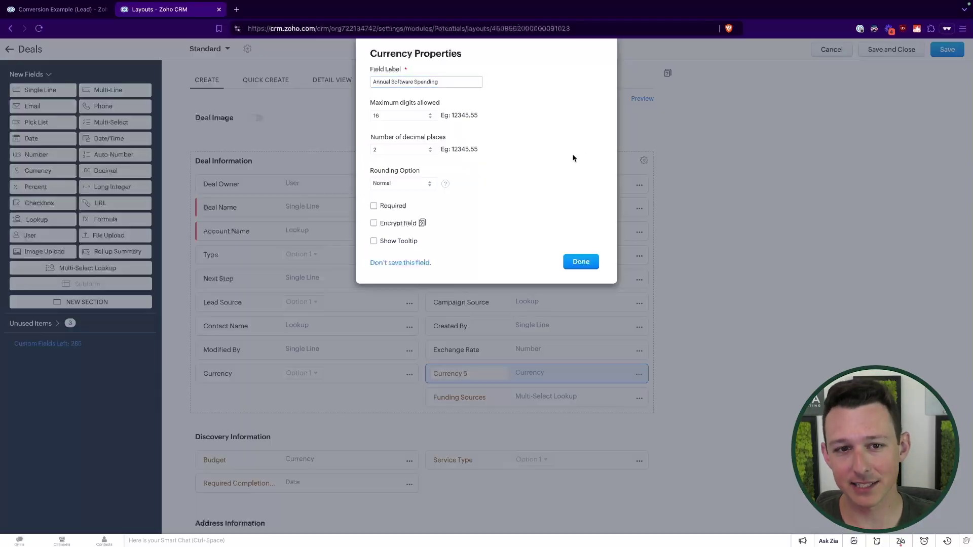
click(584, 264)
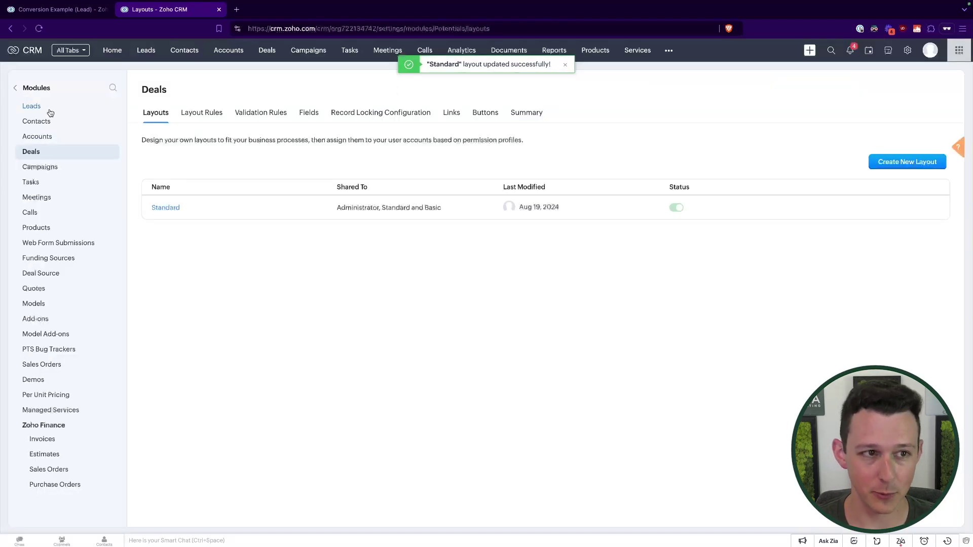
- Reopen the Lead Conversion Mapping page from the Leads Standard layout's options
click(36, 107)
click(188, 208)
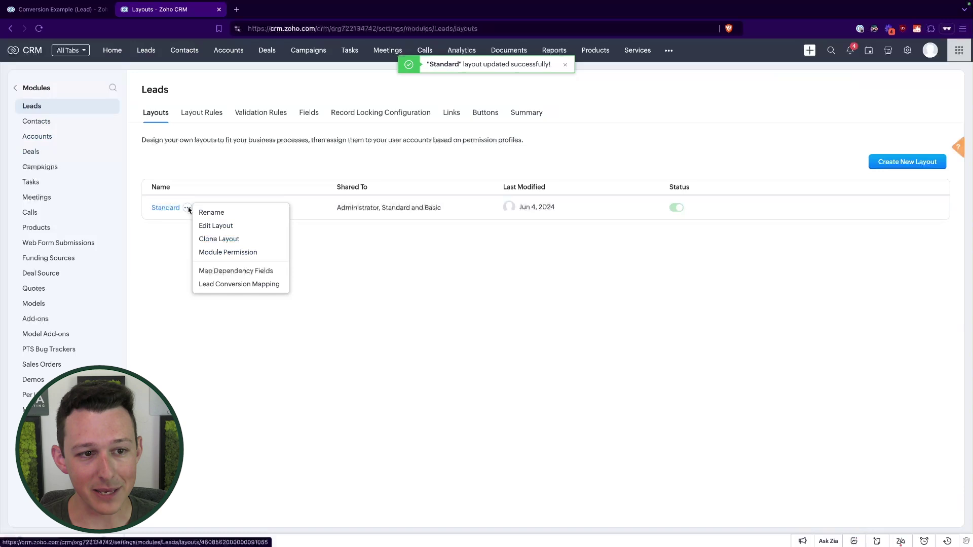
click(213, 283)
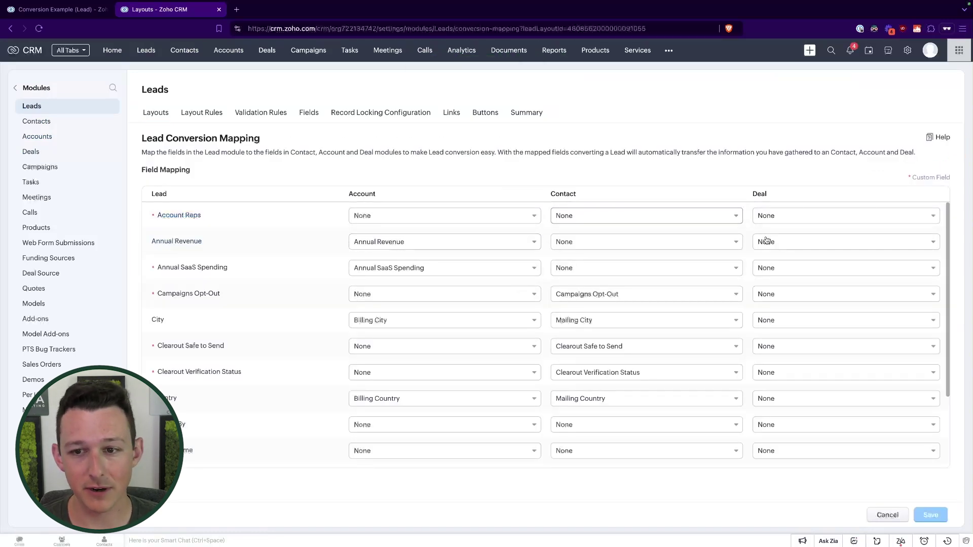
- Map Annual Revenue to the Deal's Annual Software Spending field and save the mapping
click(766, 240)
click(783, 287)
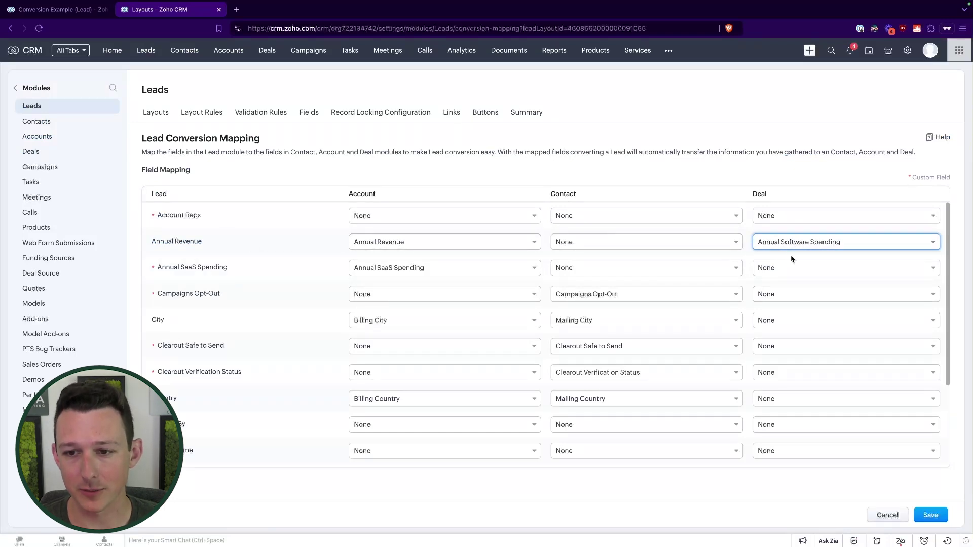
click(930, 515)
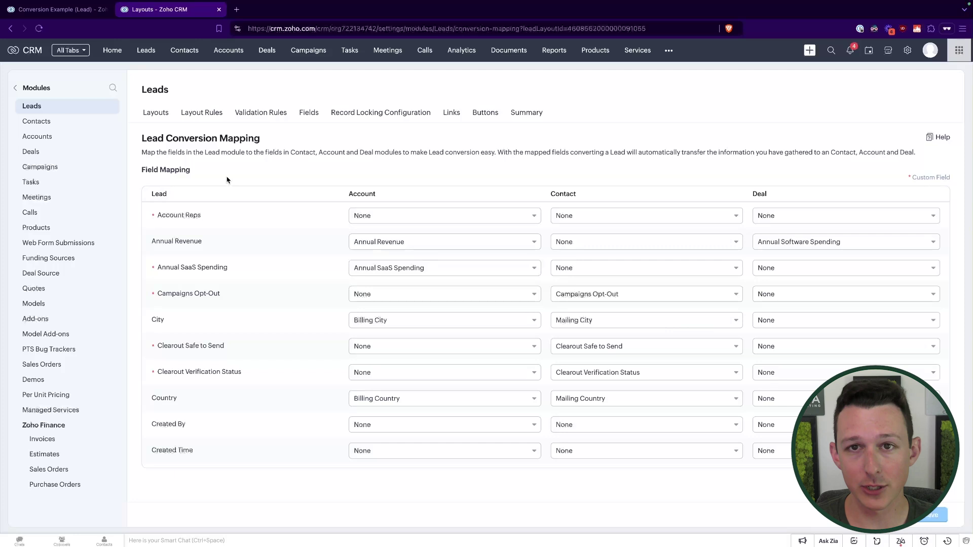
- Review the Contacts and Accounts layouts, then switch to the Leads layouts list
click(43, 127)
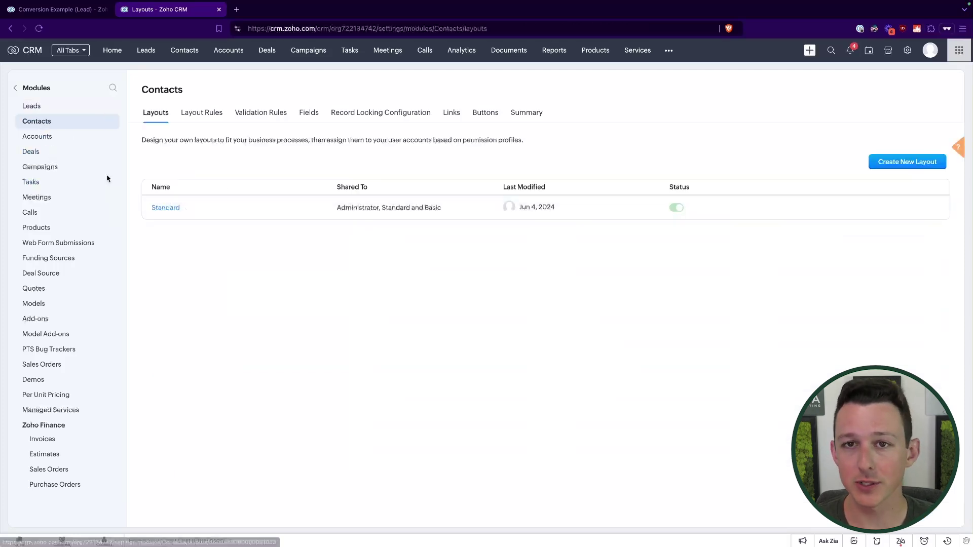
click(37, 138)
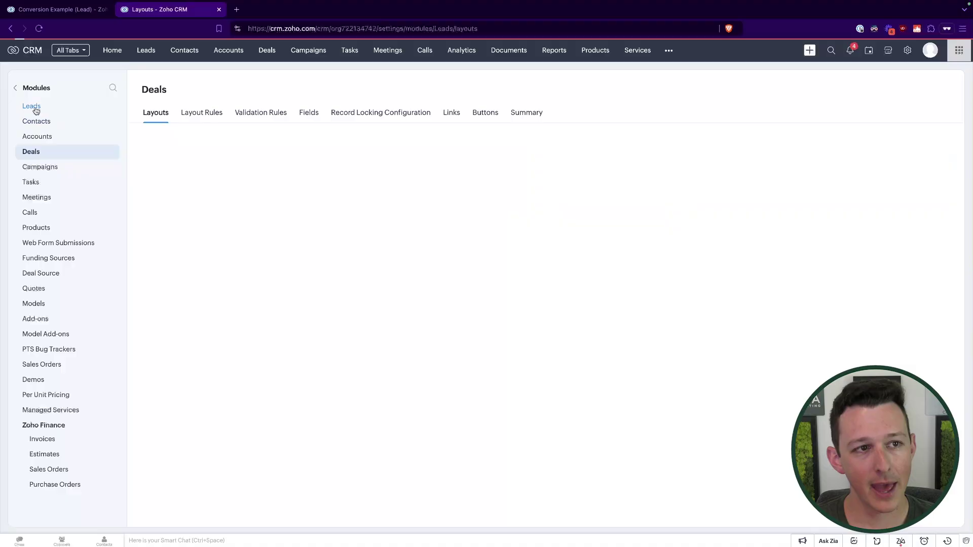
click(34, 107)
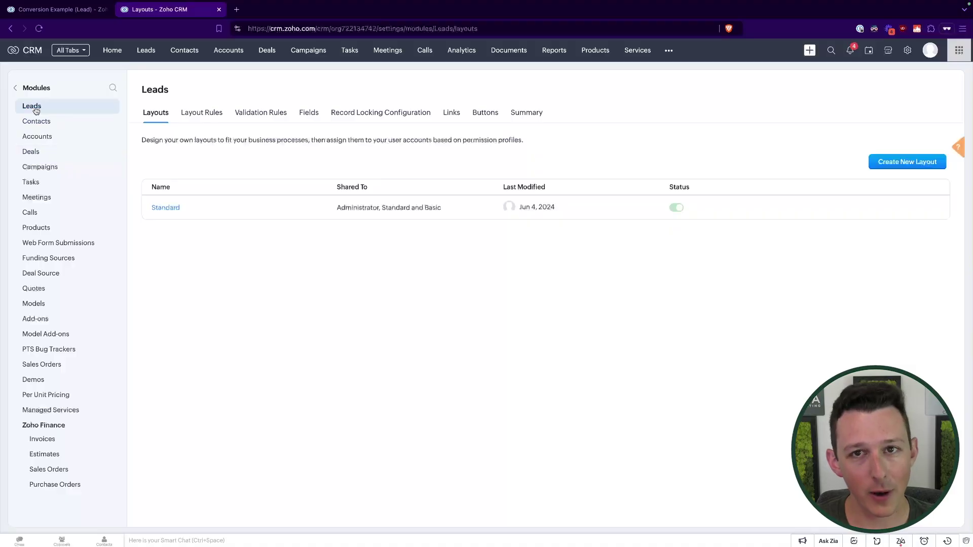
- Open the Leads Standard layout in the editor and scroll down to Lead Information
click(167, 208)
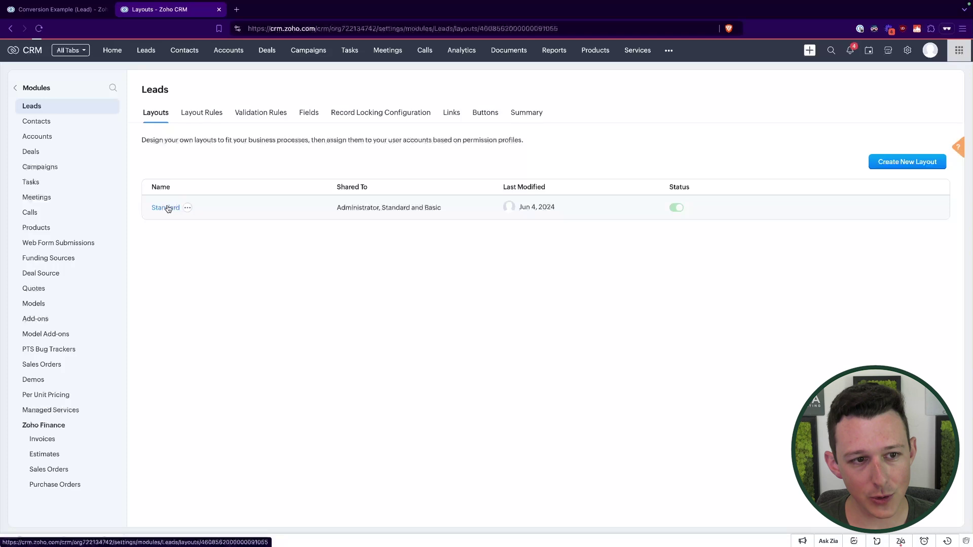
scroll(302, 221, down, 1)
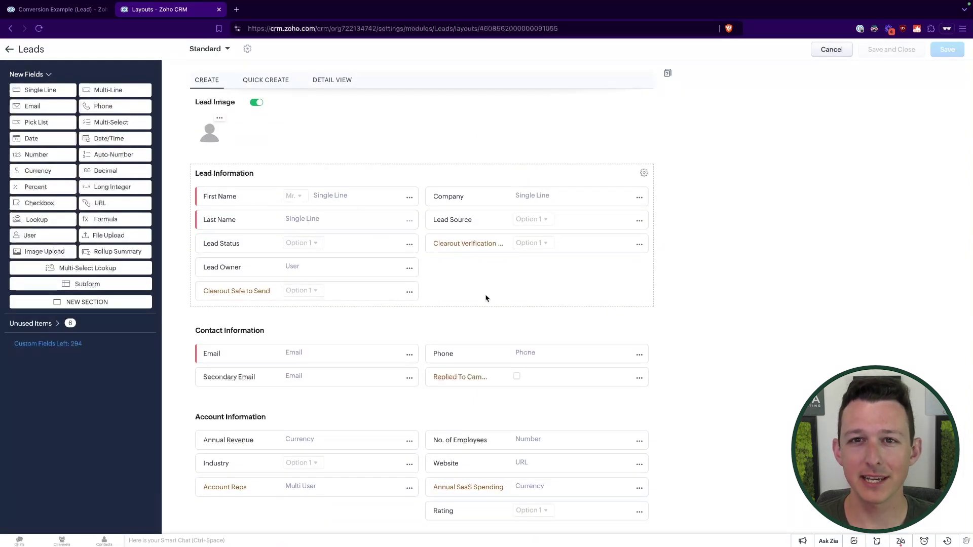
scroll(487, 299, down, 3)
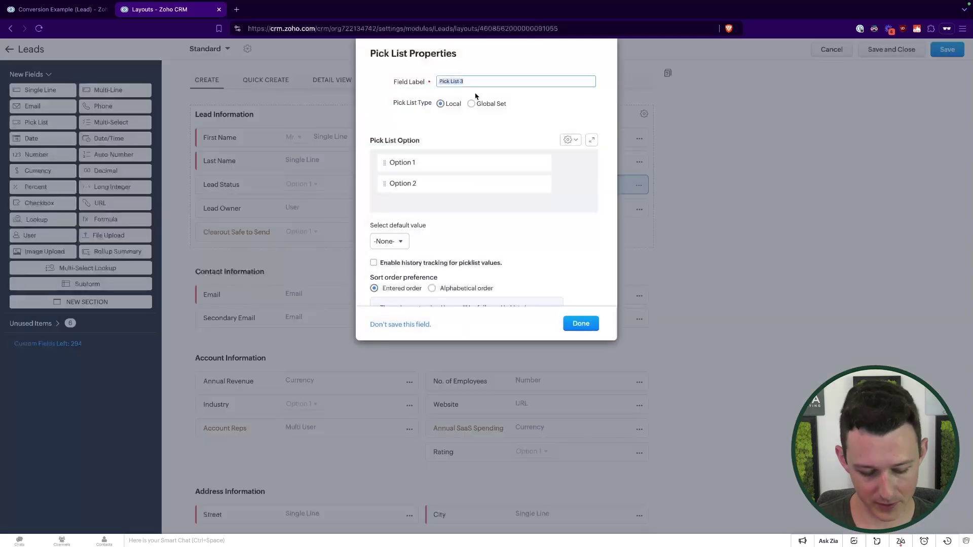
- Give Engagement Type the options New Build and Renovation, ticking Account, Contact and Deal
double_click(498, 165)
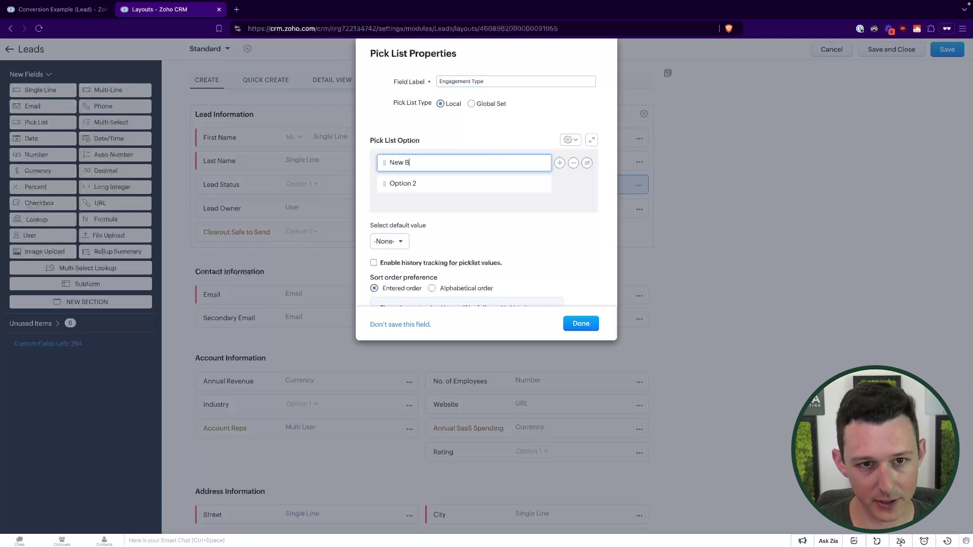
click(482, 186)
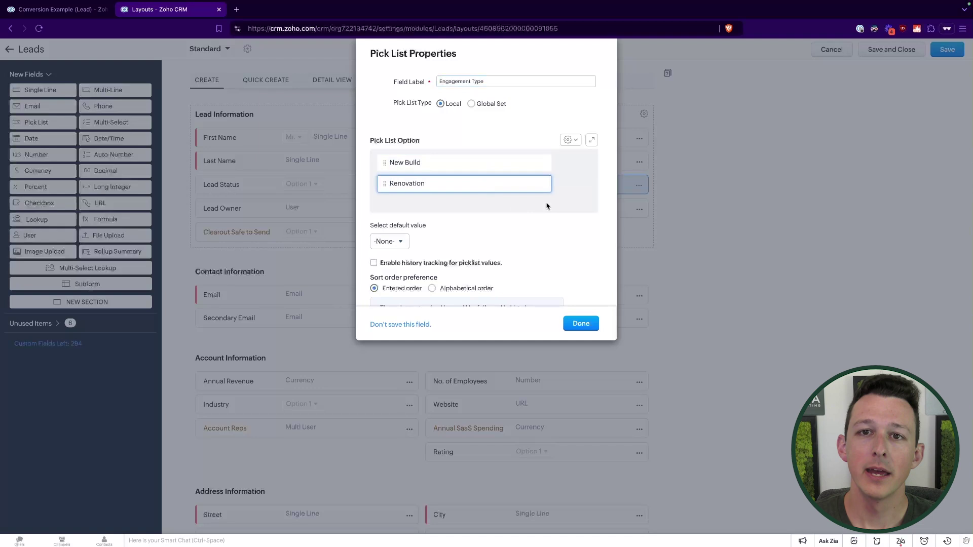
scroll(541, 227, down, 5)
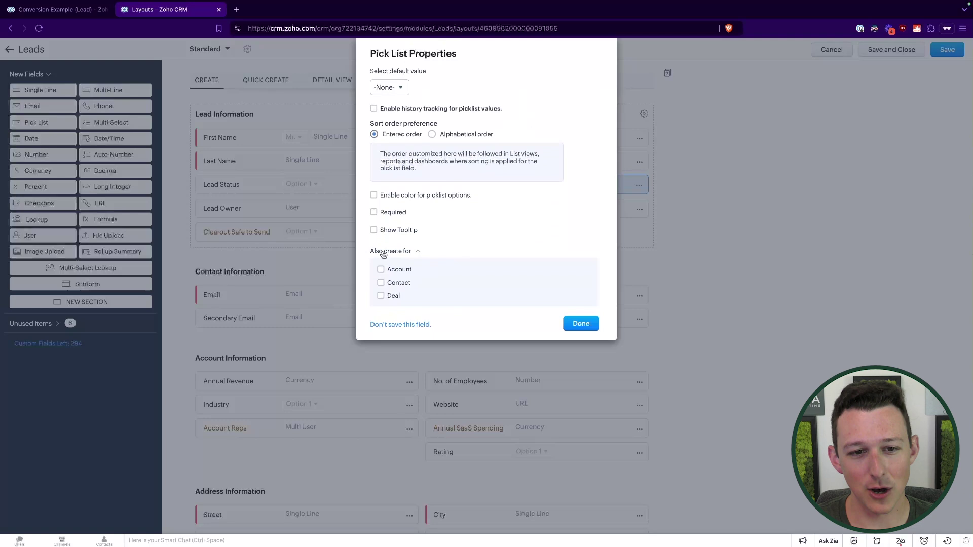
click(381, 269)
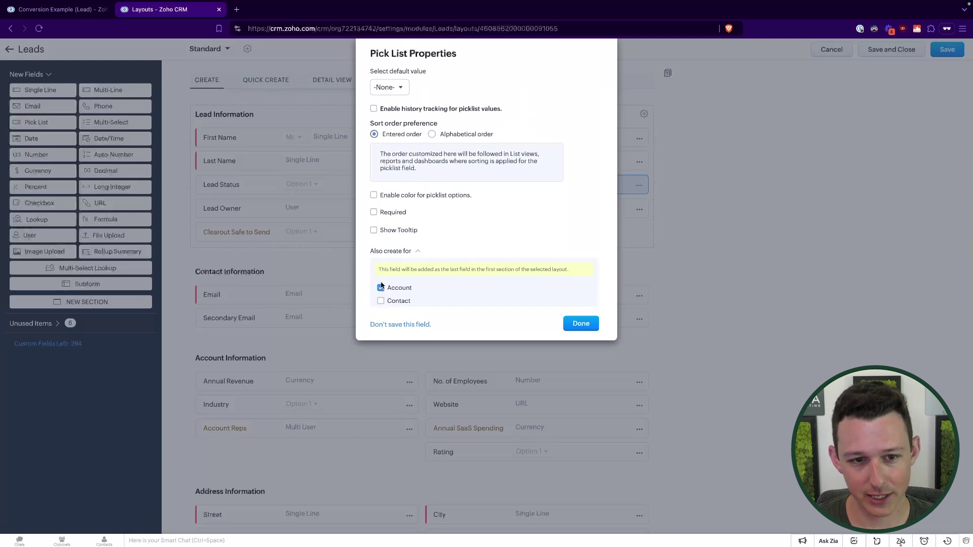
scroll(381, 291, down, 1)
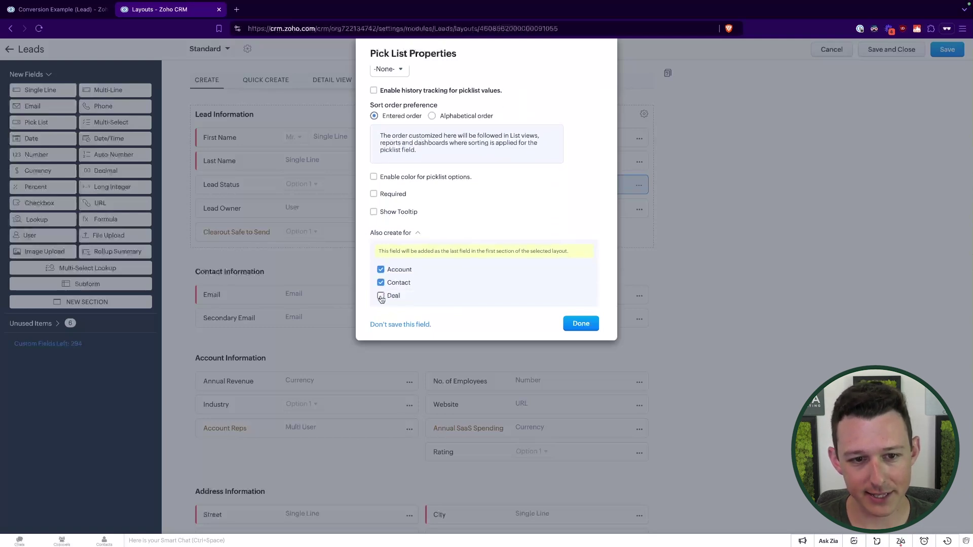
click(381, 284)
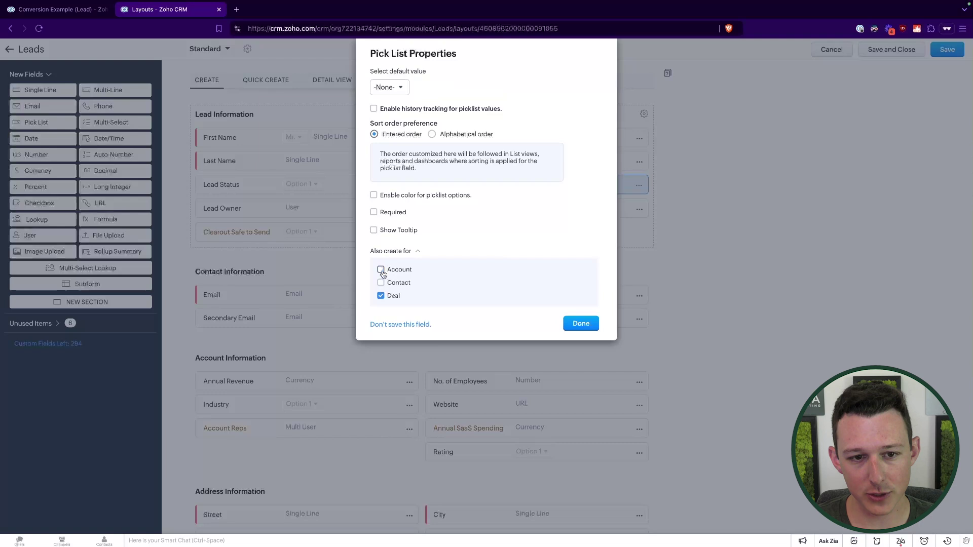
click(381, 270)
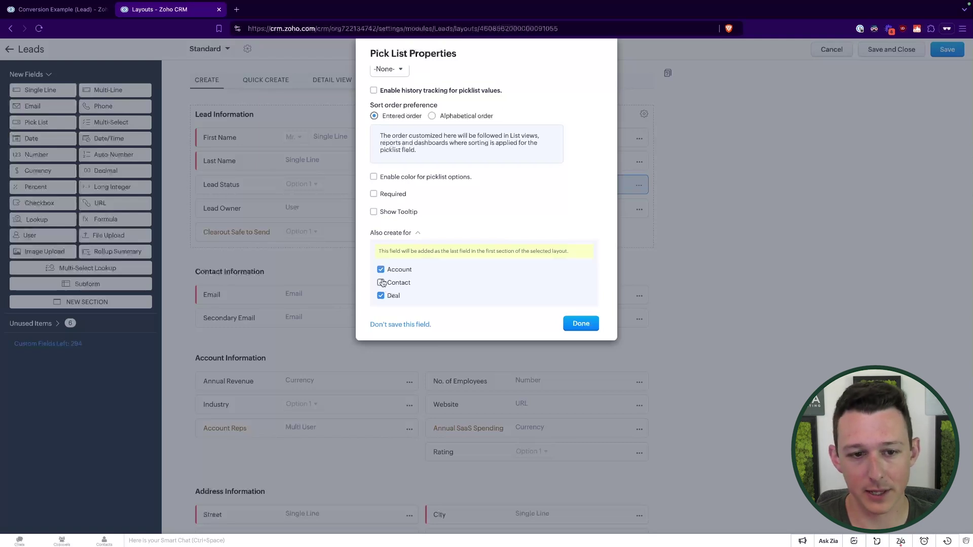
click(577, 325)
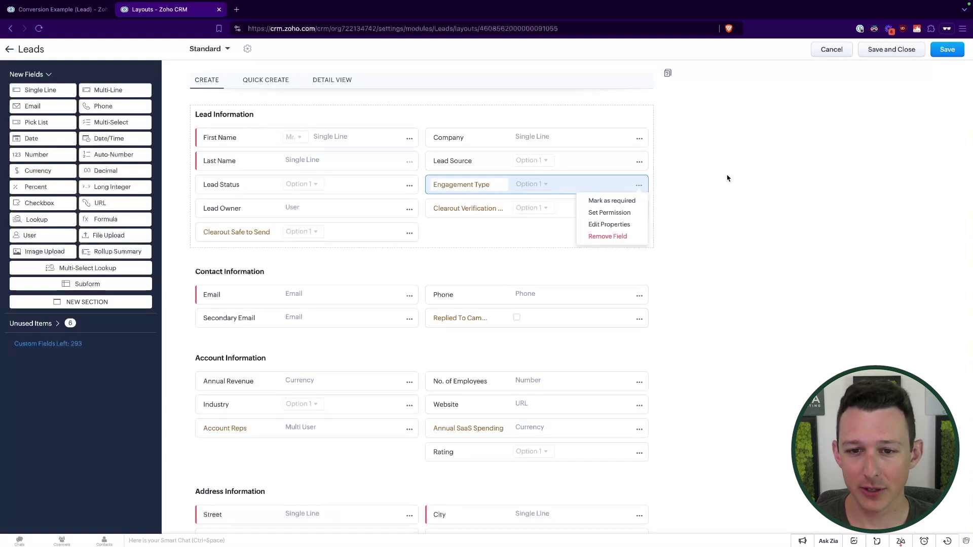
- Save the Leads Standard layout with Engagement Type and exit the layout editor
click(727, 177)
click(954, 51)
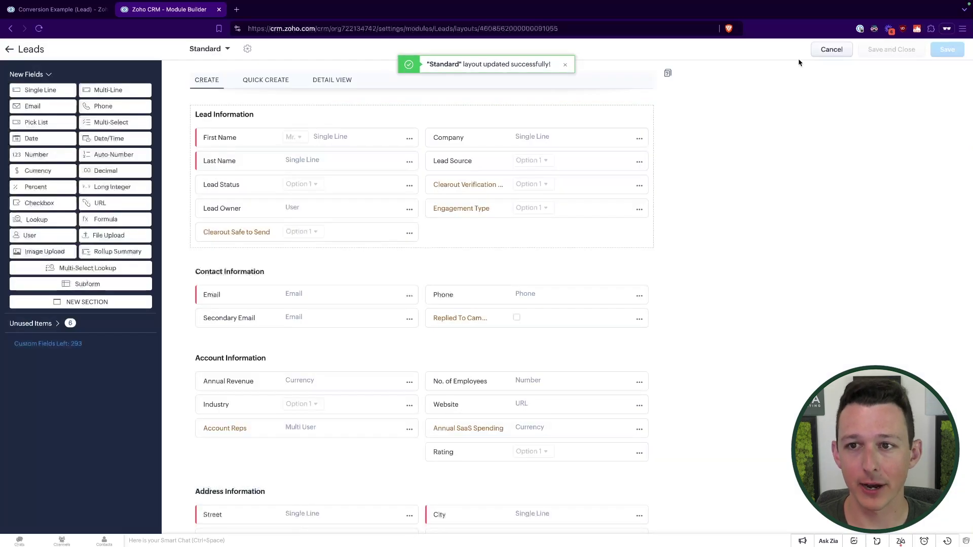
click(830, 50)
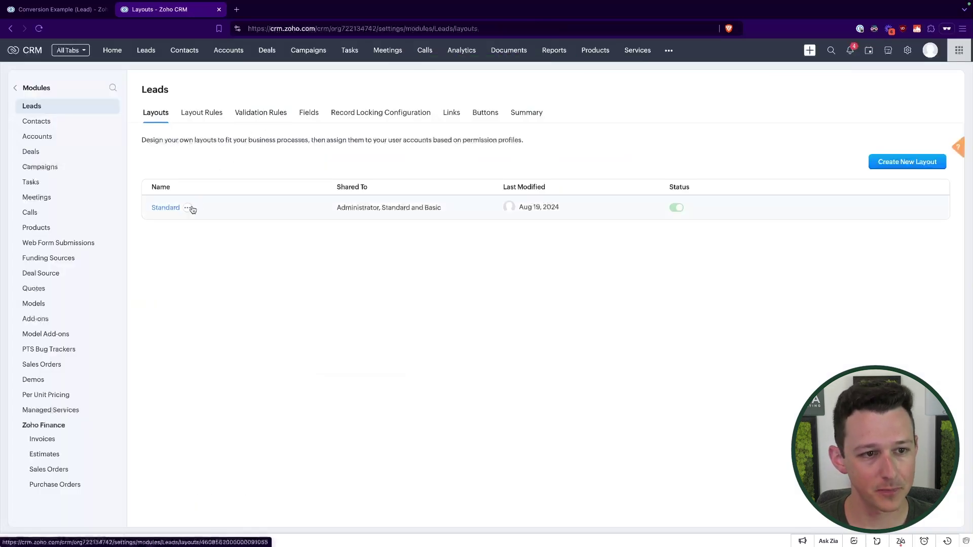
- Reopen Lead Conversion Mapping and check that Engagement Type maps automatically to all three modules
click(189, 209)
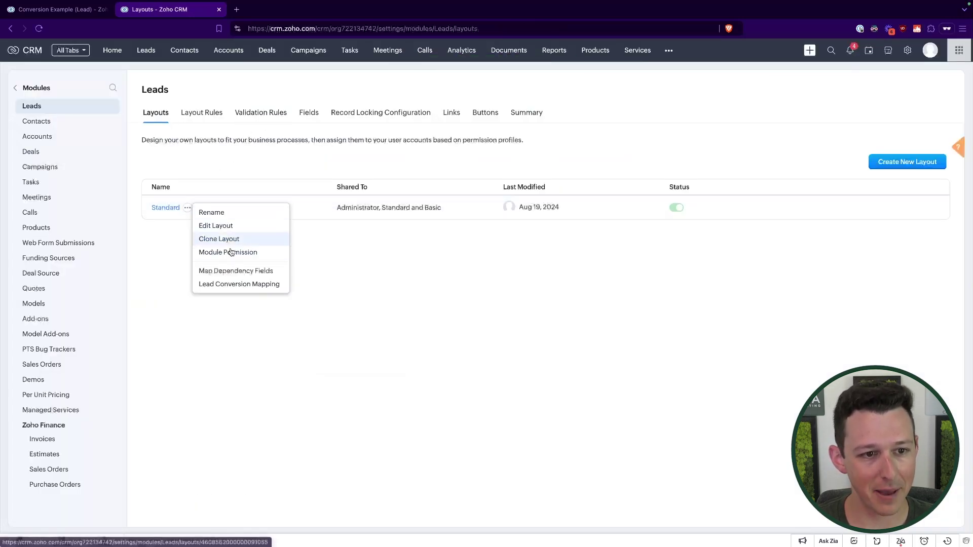
click(222, 283)
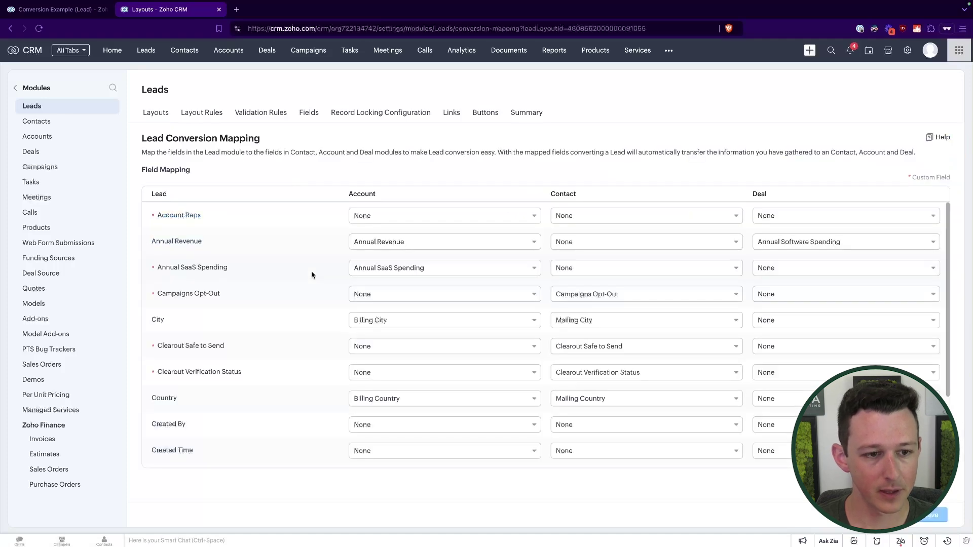
scroll(312, 275, down, 5)
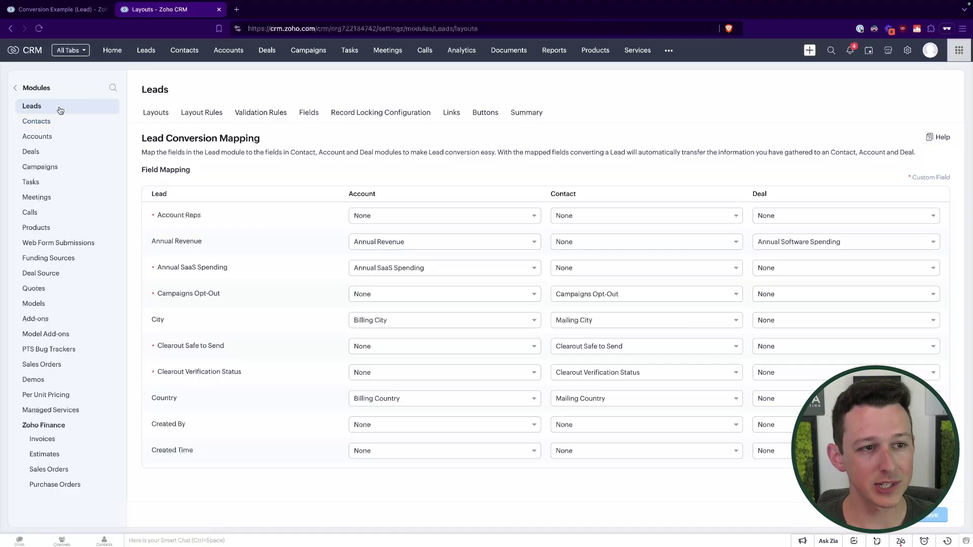
- Return to the Leads layouts list and show the Standard layout's options menu
click(60, 110)
click(188, 208)
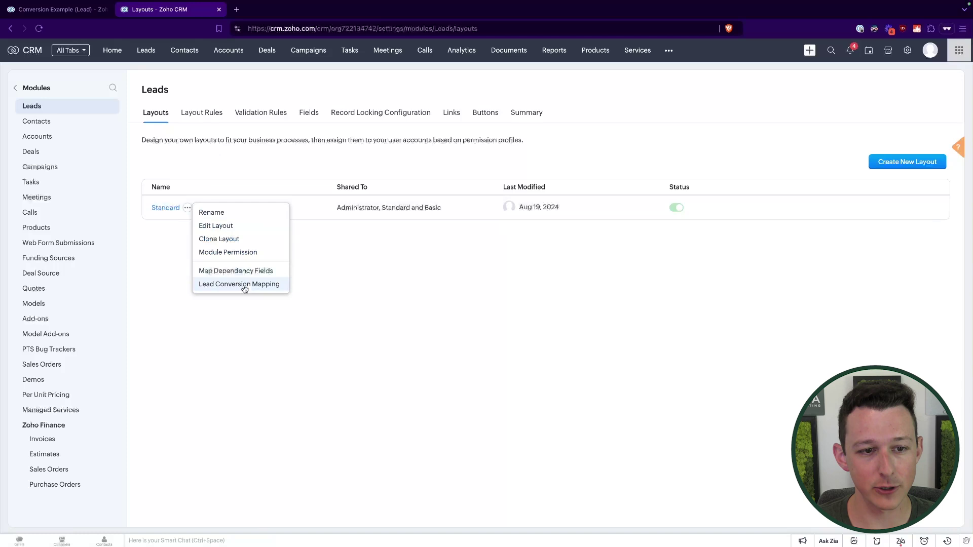